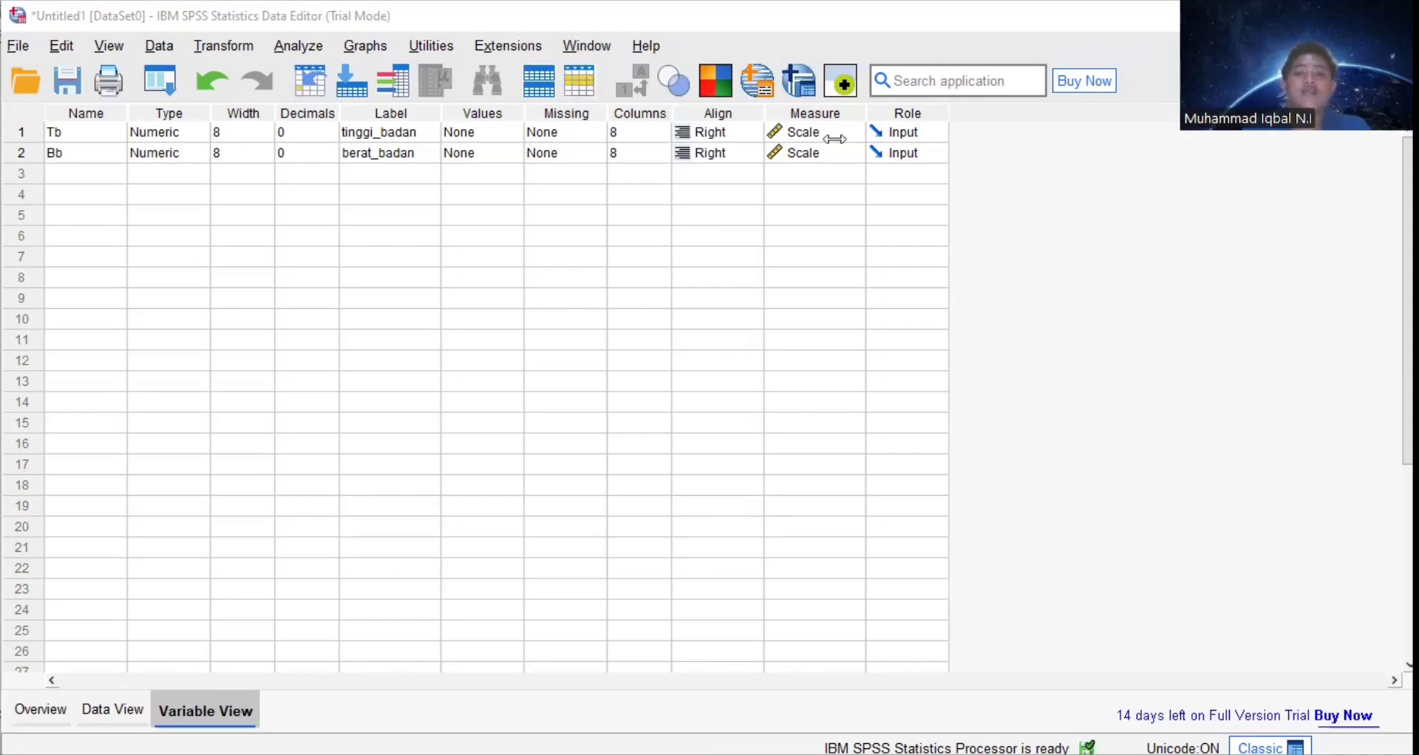
# Set the measurement level of the Tb variable to Scale and display the dataset's values.
pyautogui.click(802, 135)
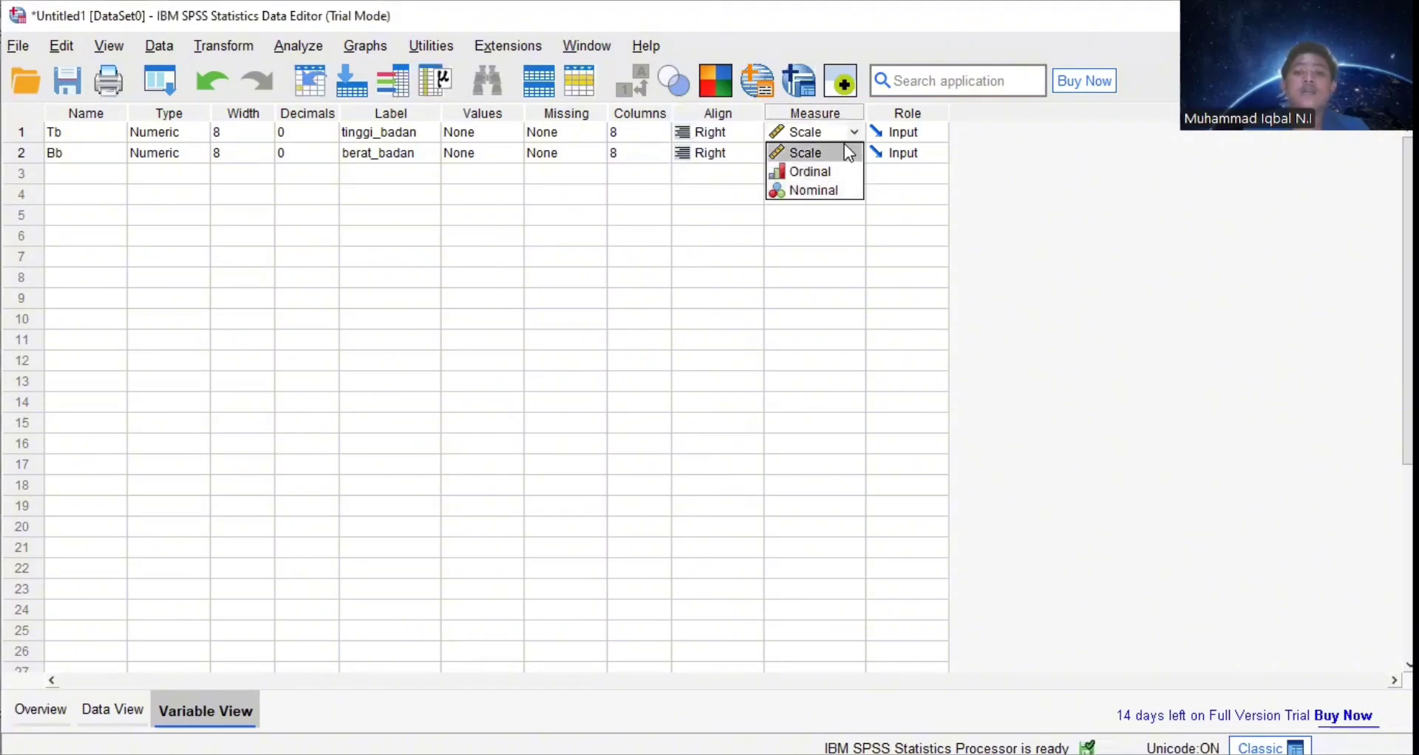
pyautogui.click(845, 150)
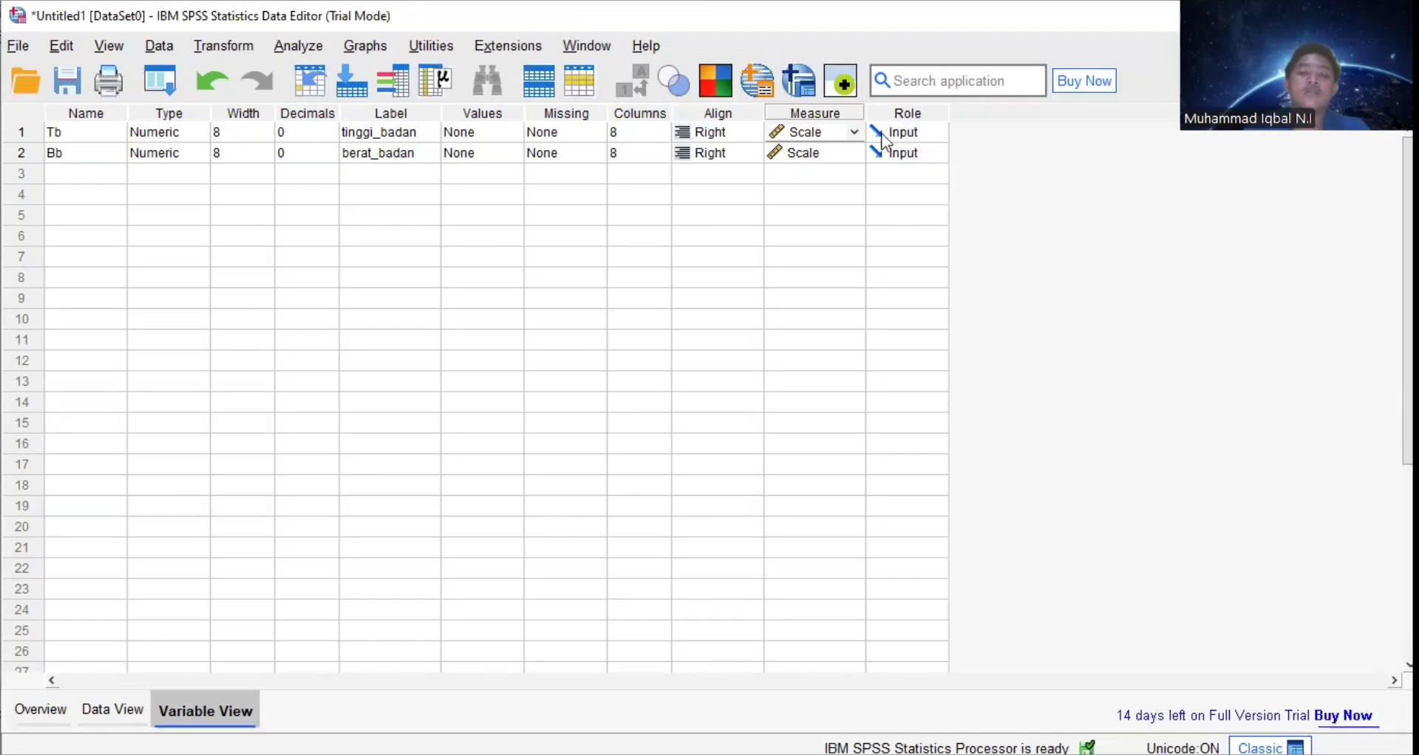
pyautogui.click(123, 710)
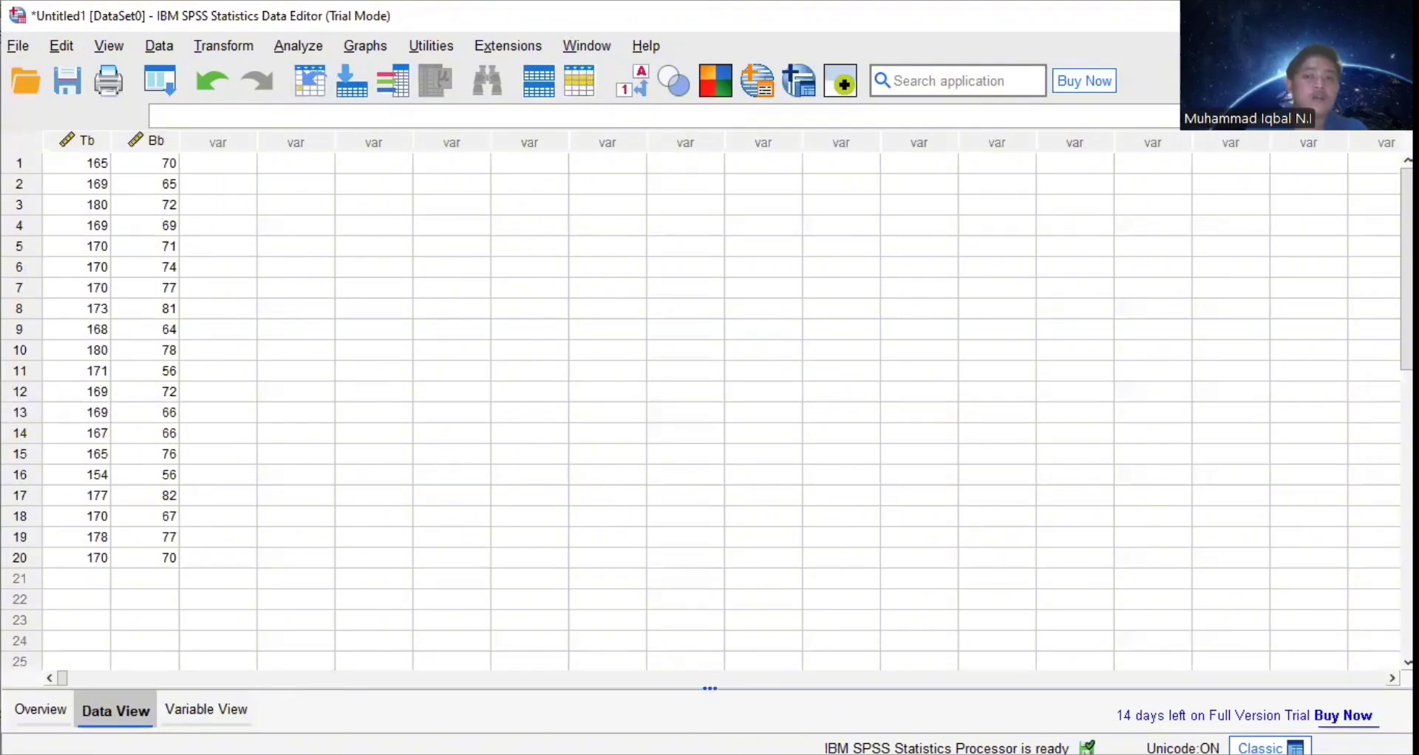
# Start an Explore analysis and clear tinggi_badan and berat_badan from its dependent list.
pyautogui.click(276, 48)
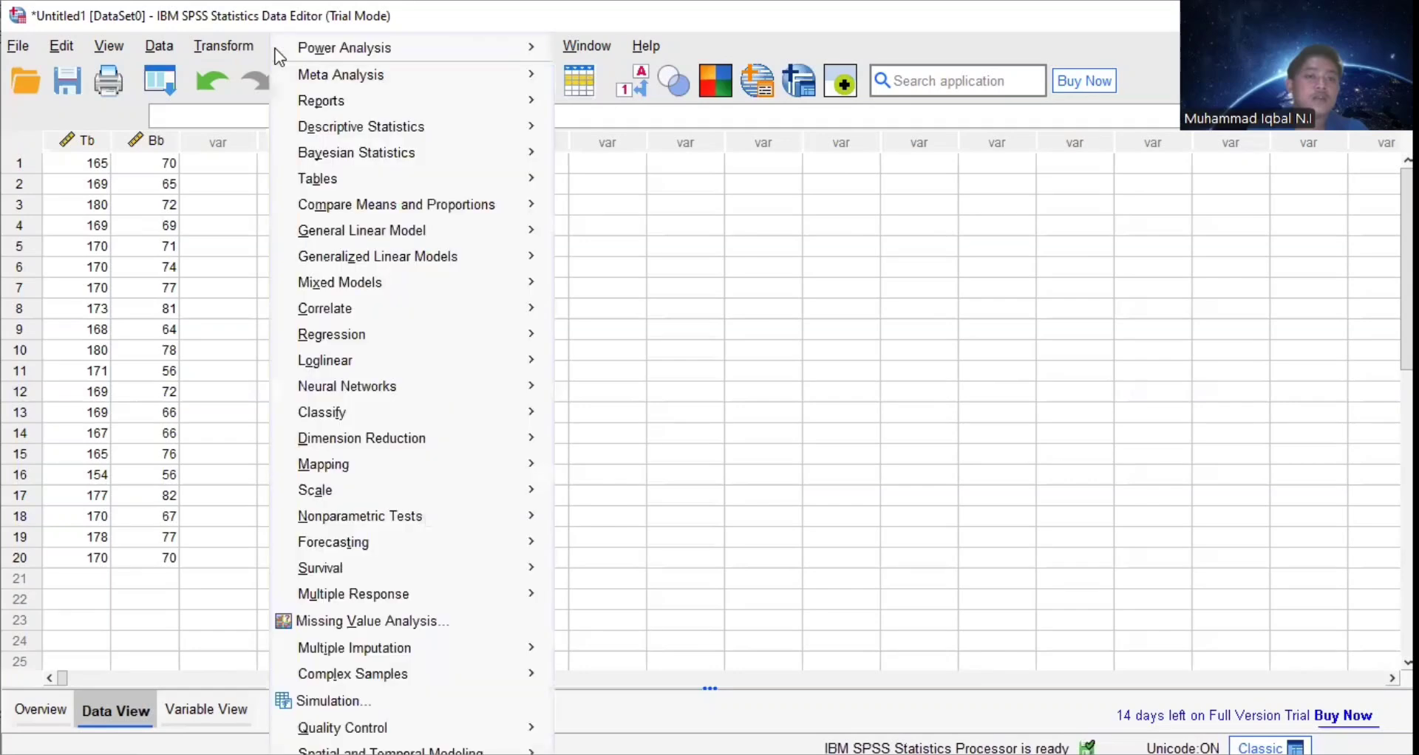
pyautogui.moveTo(355, 81)
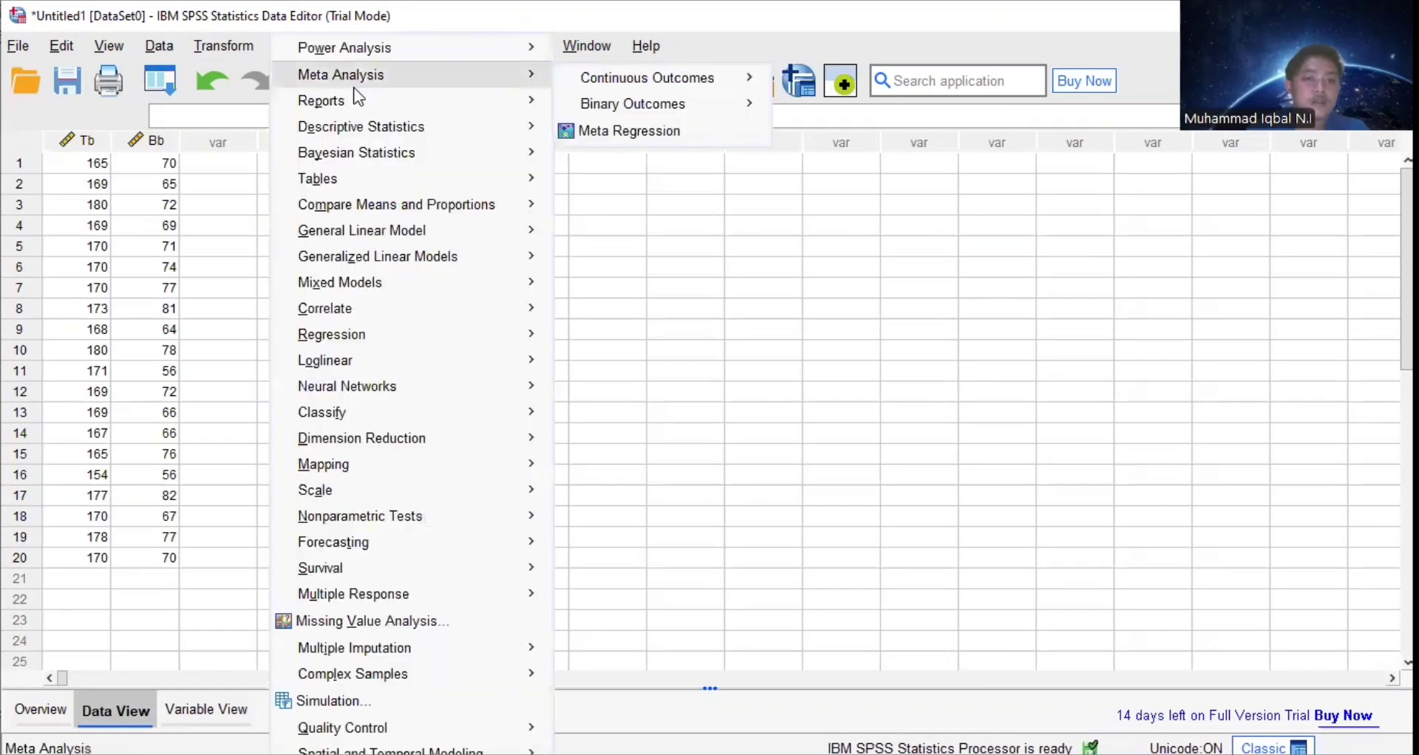
pyautogui.moveTo(412, 133)
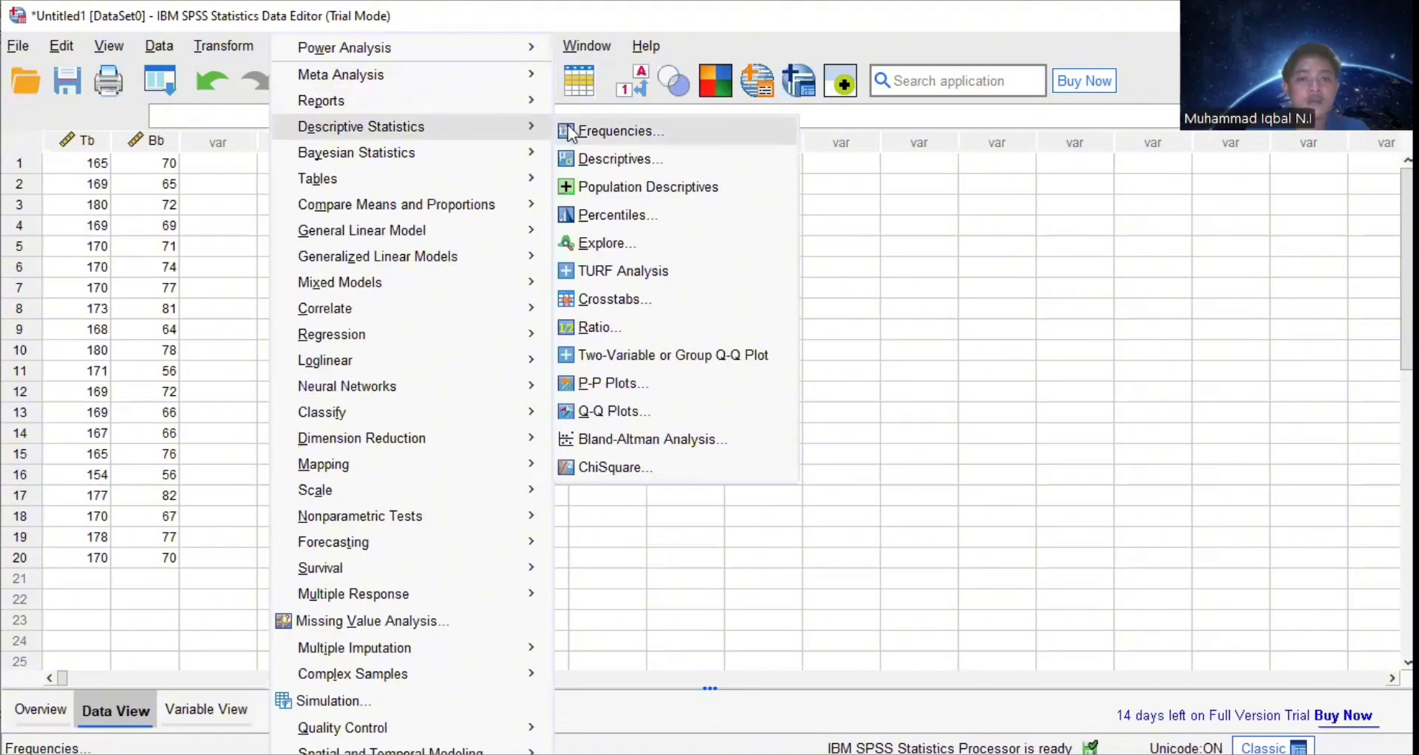
pyautogui.click(615, 245)
pyautogui.click(711, 272)
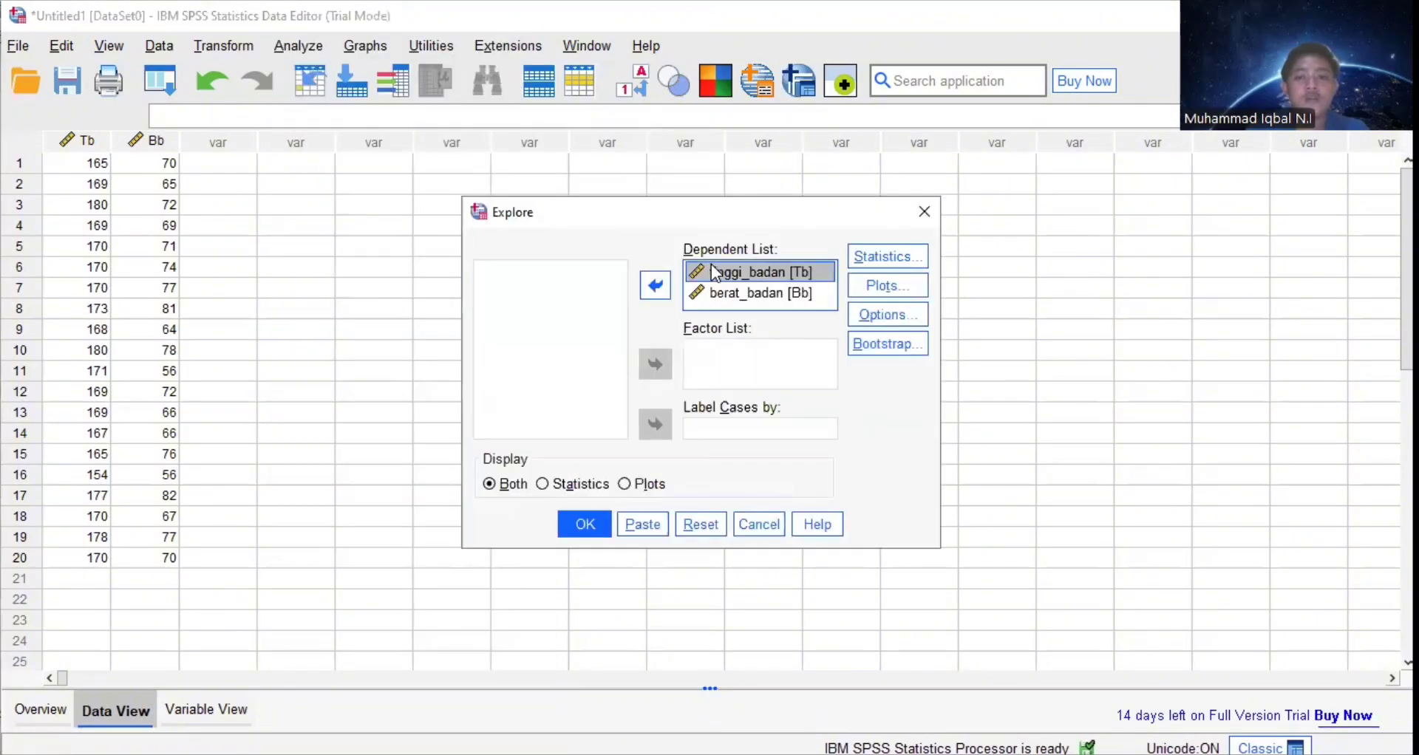
pyautogui.click(655, 285)
pyautogui.click(706, 273)
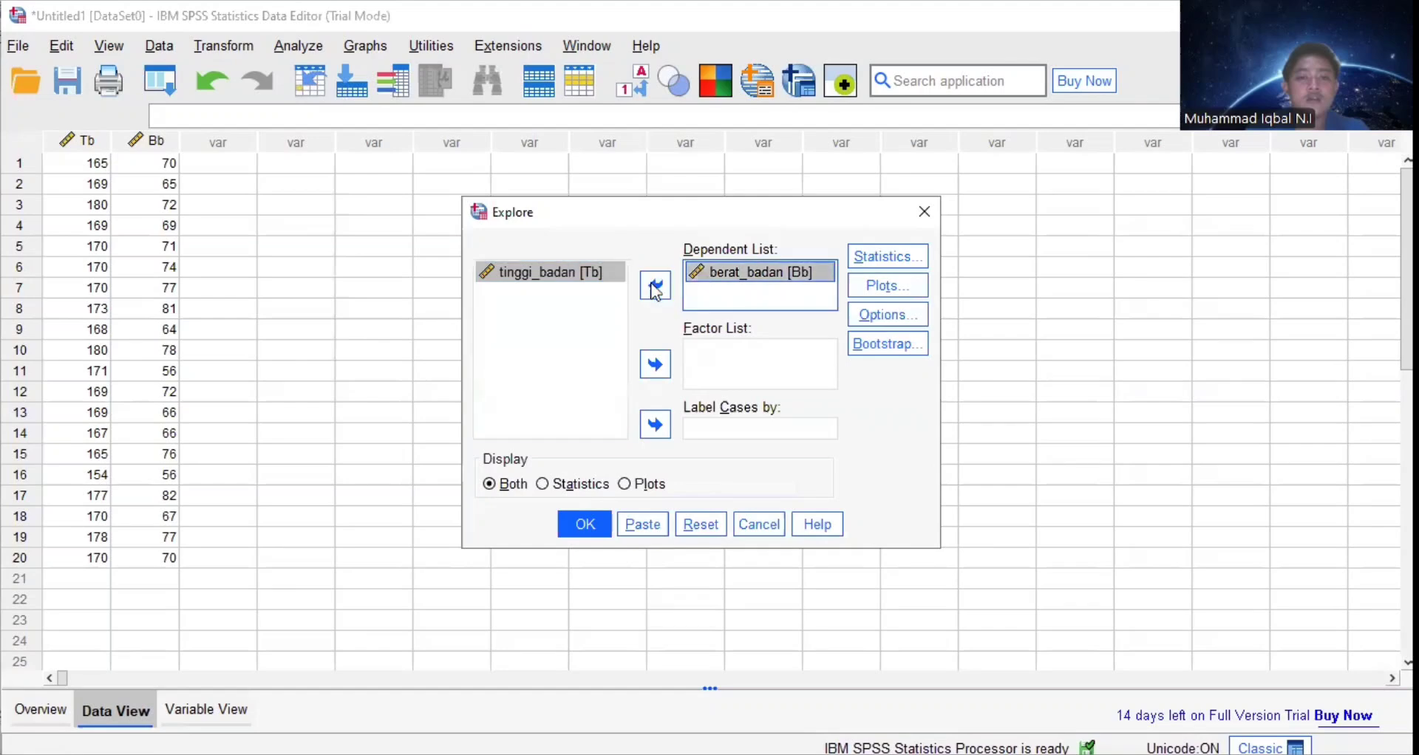
pyautogui.click(655, 286)
# Assign tinggi_badan and berat_badan as the dependent variables of the Explore analysis.
pyautogui.click(594, 272)
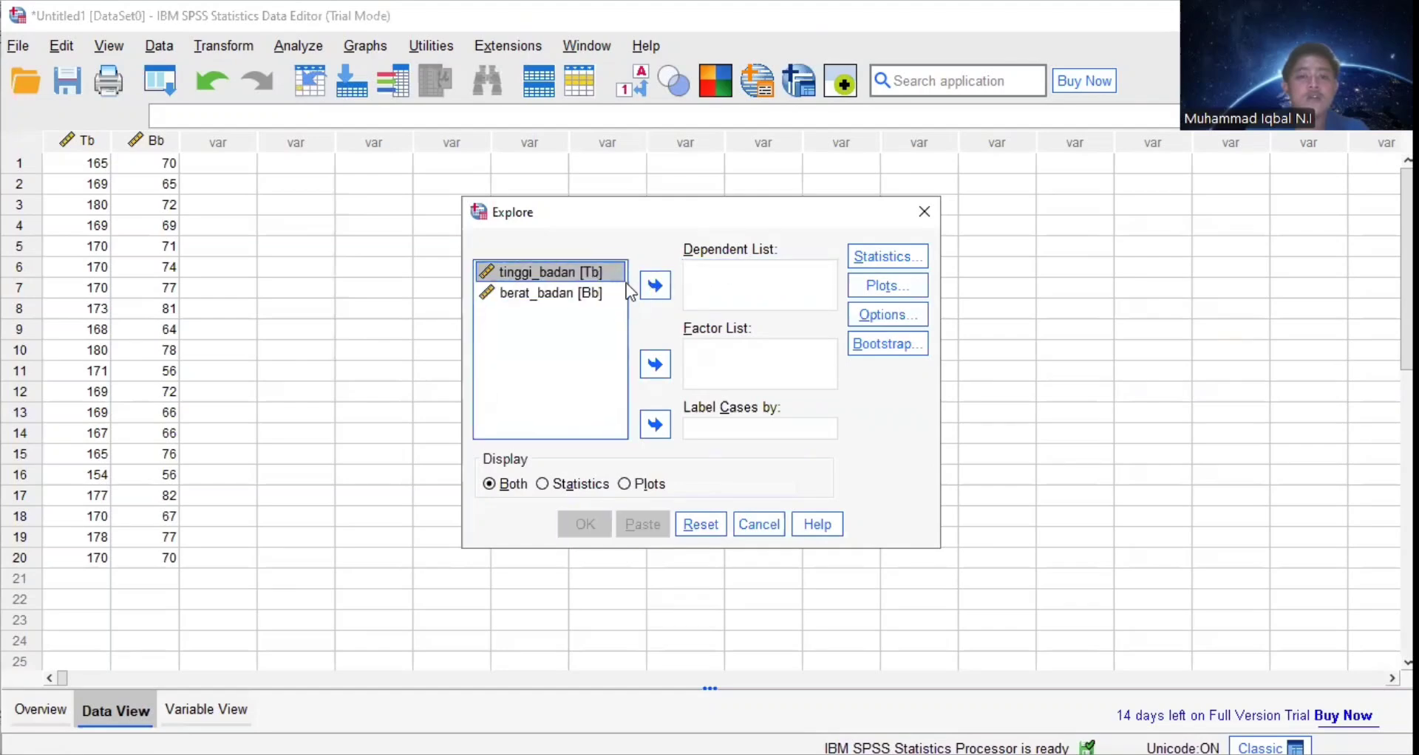
pyautogui.click(654, 285)
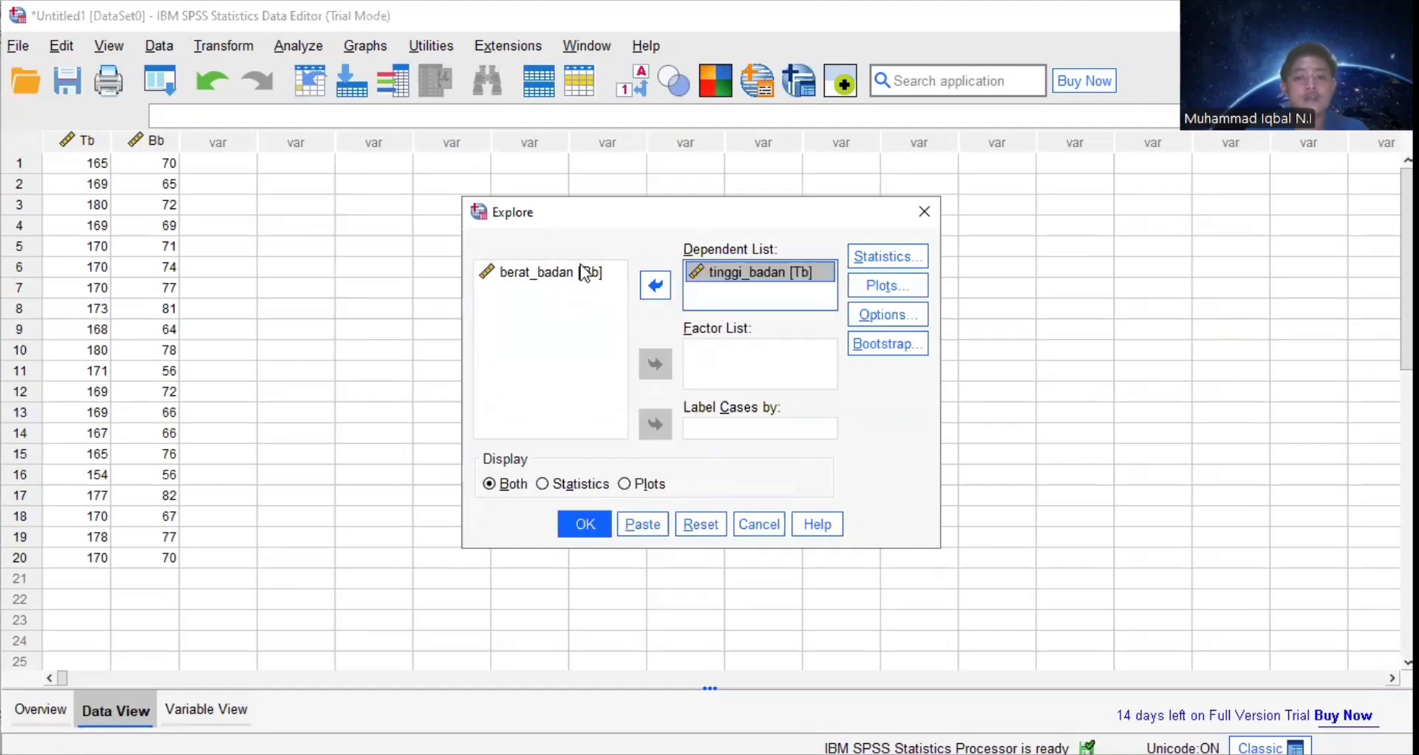
pyautogui.click(554, 272)
pyautogui.click(658, 286)
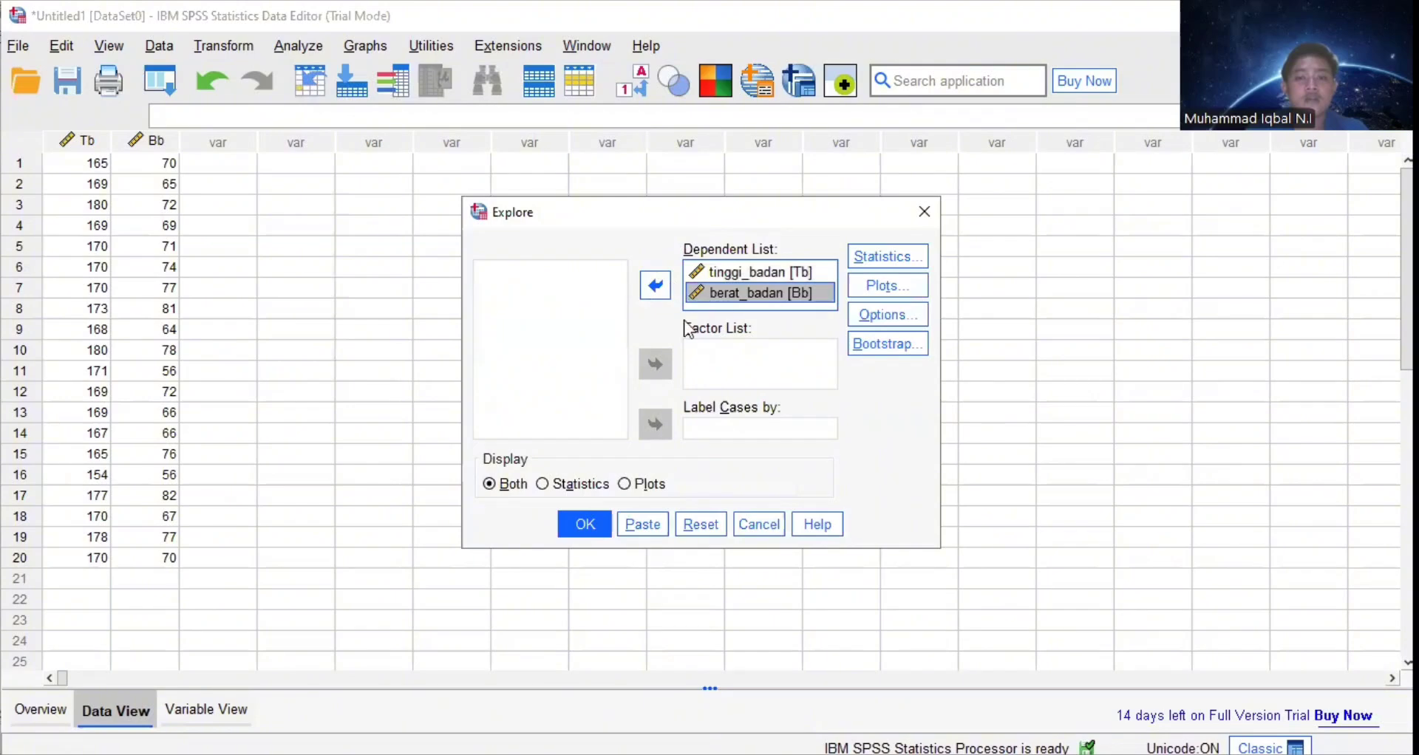
# Run the Explore analysis with normality plots with tests included, and return to the data editor.
pyautogui.click(912, 291)
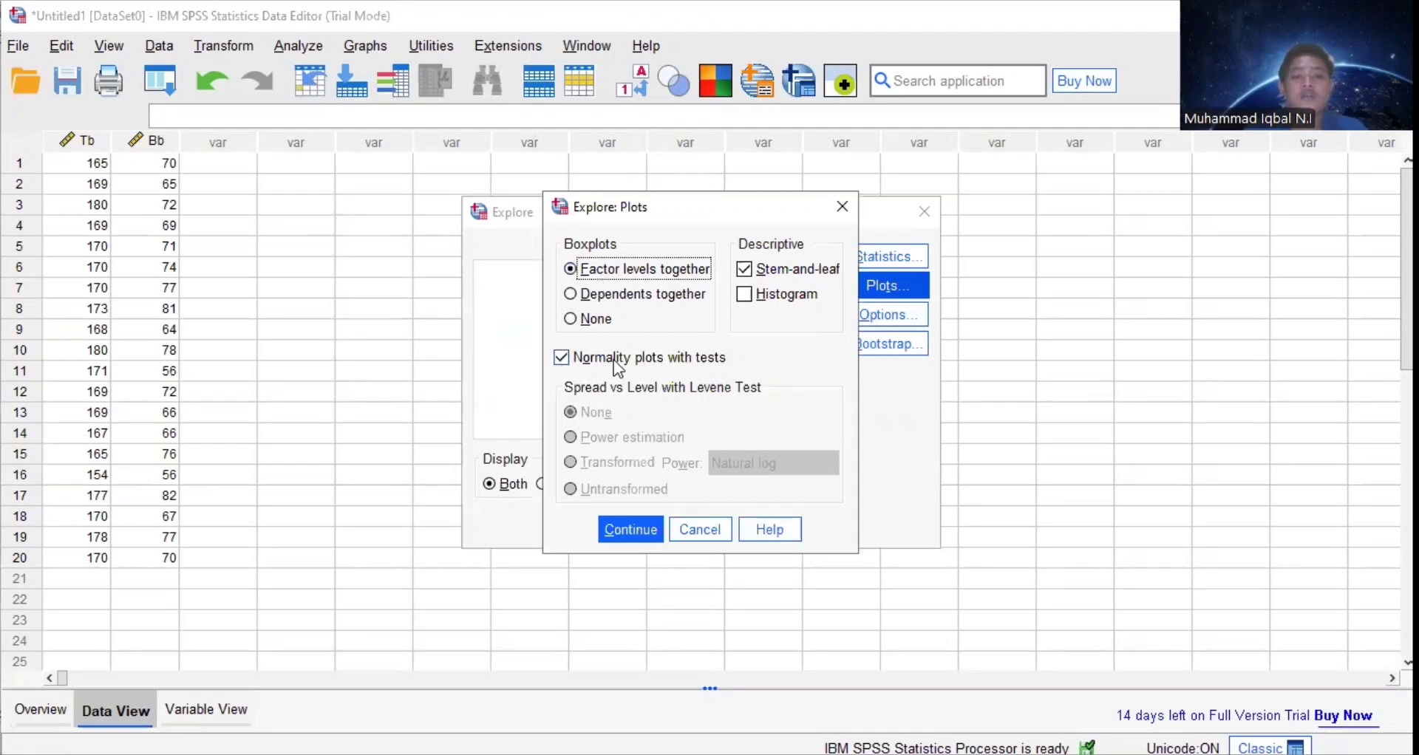
pyautogui.click(637, 528)
pyautogui.click(599, 529)
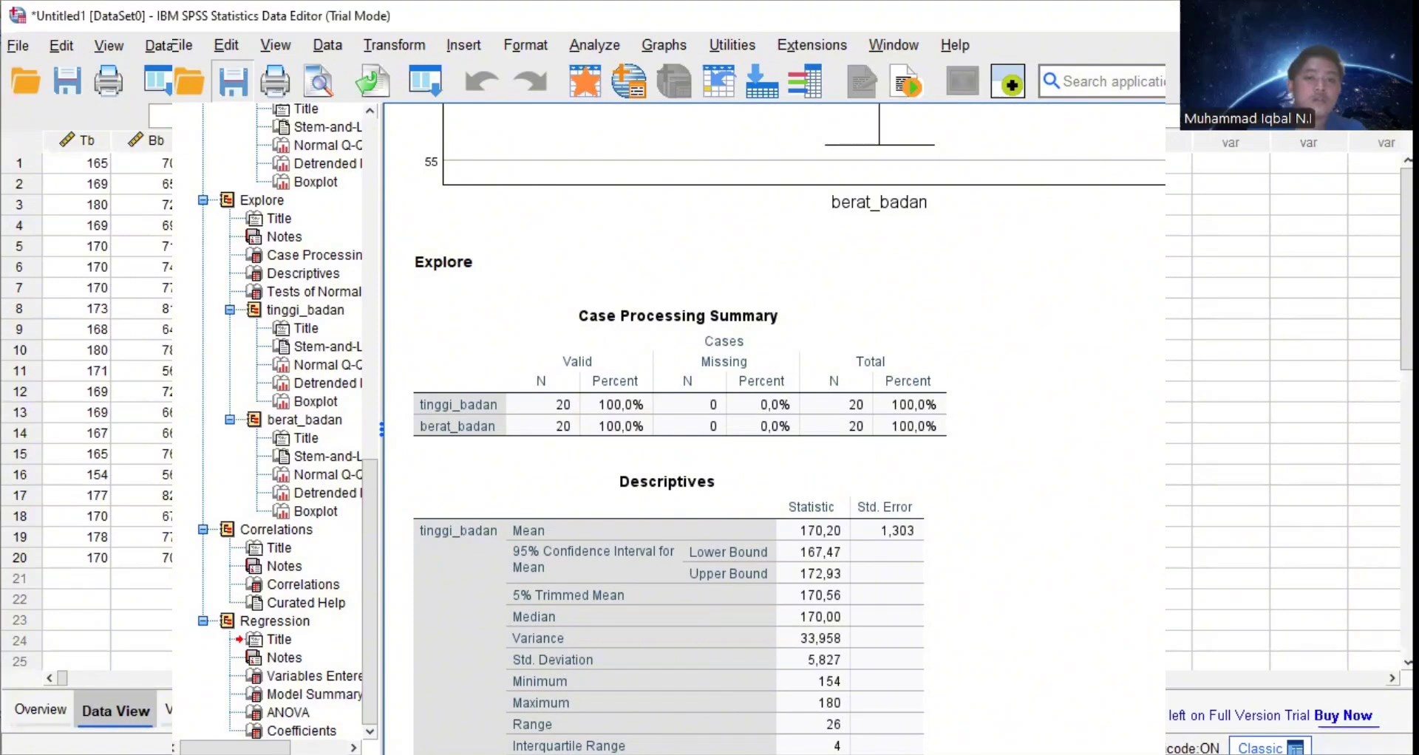
pyautogui.hotkey('alt', 'Tab')
# Start a bivariate correlation and clear tinggi_badan and berat_badan from its variable list.
pyautogui.click(279, 50)
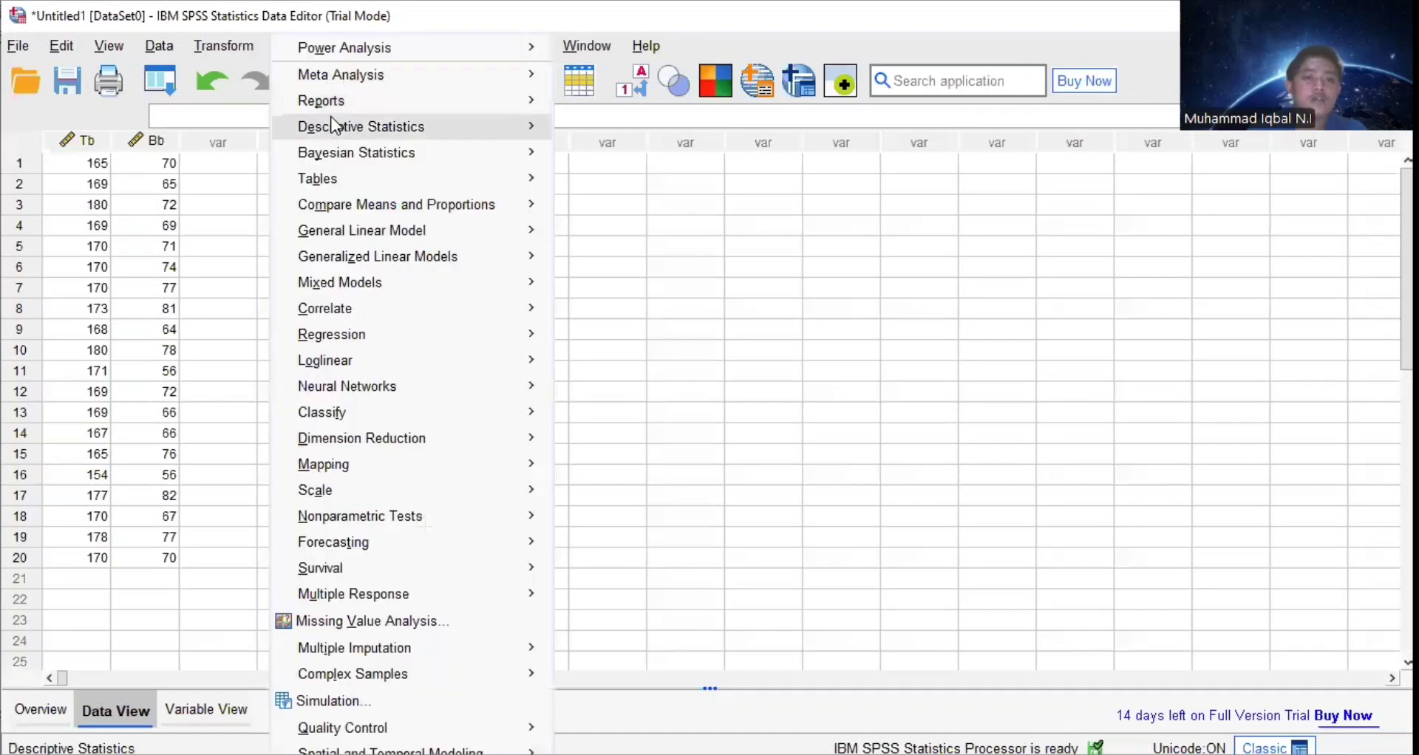
pyautogui.moveTo(377, 232)
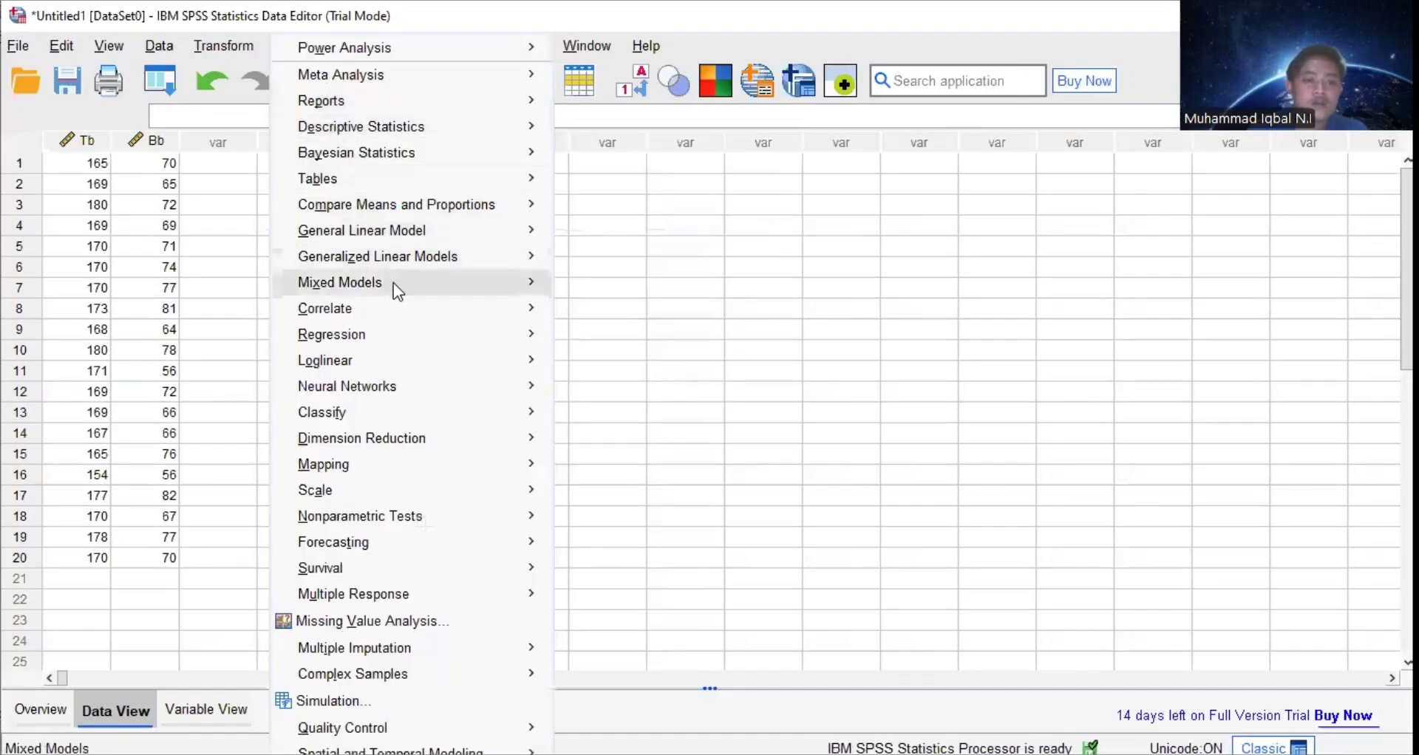
pyautogui.moveTo(393, 299)
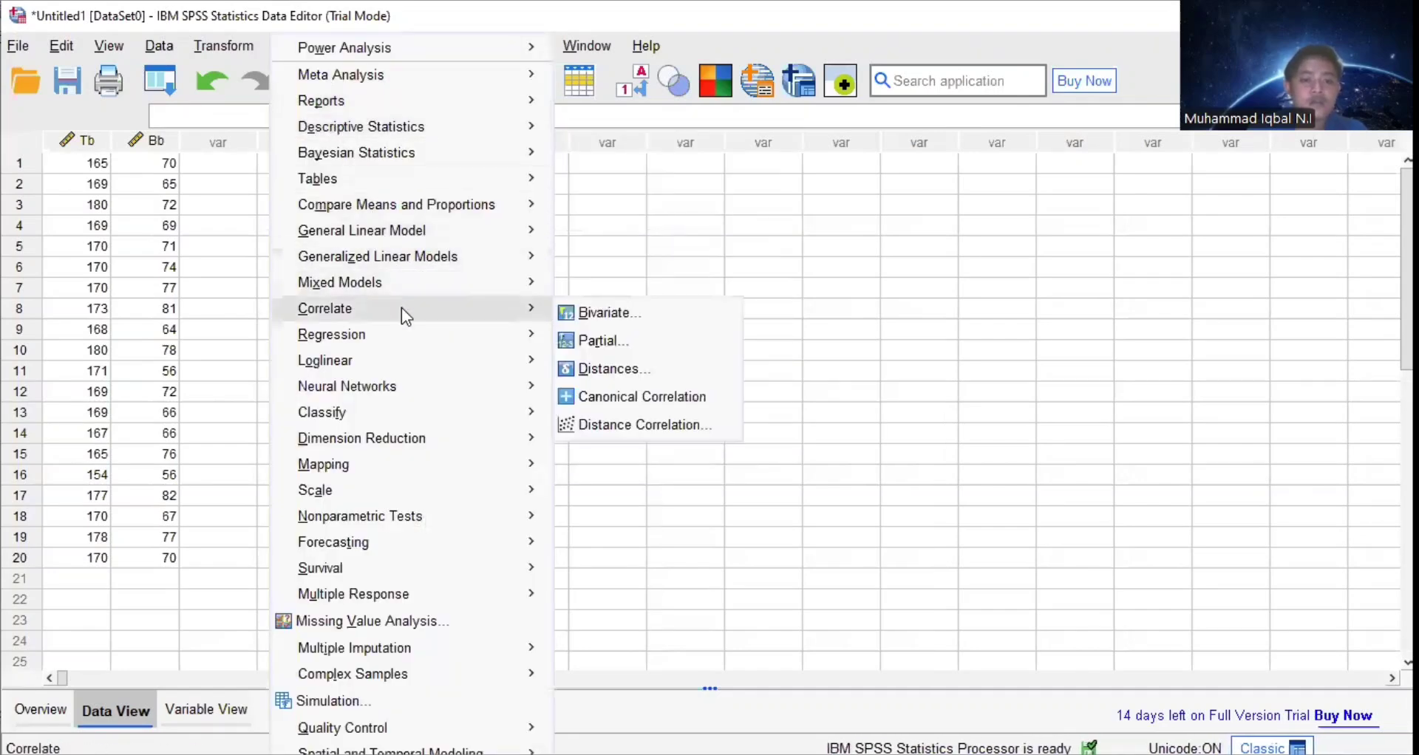
pyautogui.click(573, 314)
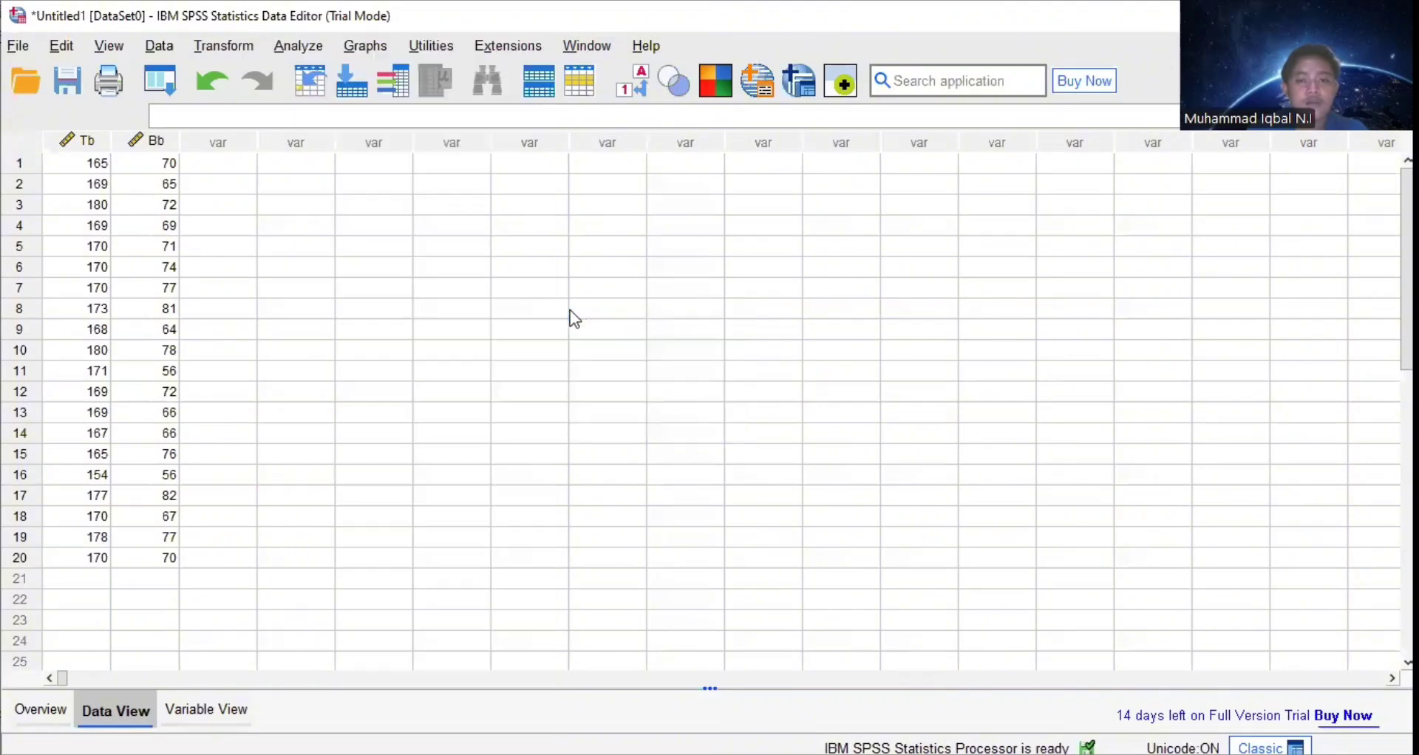
pyautogui.click(721, 244)
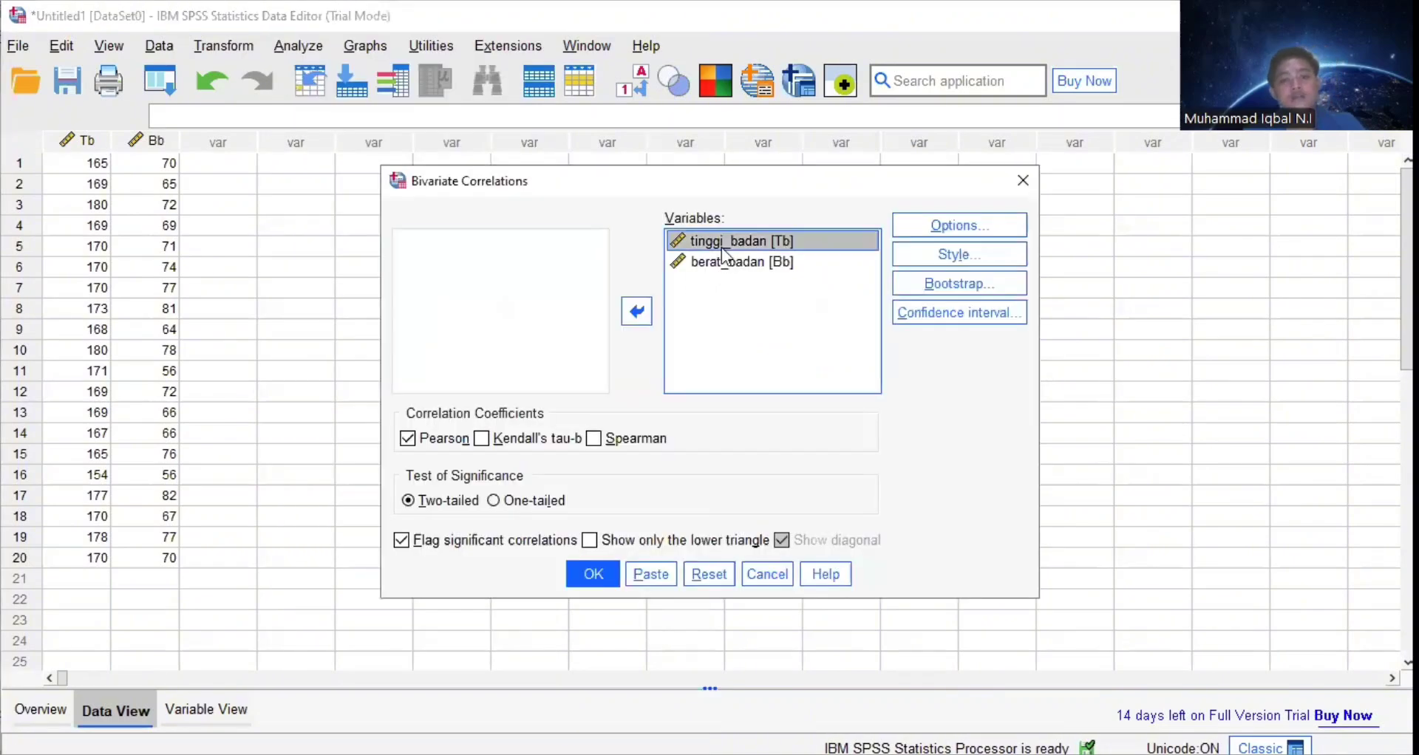
pyautogui.click(635, 312)
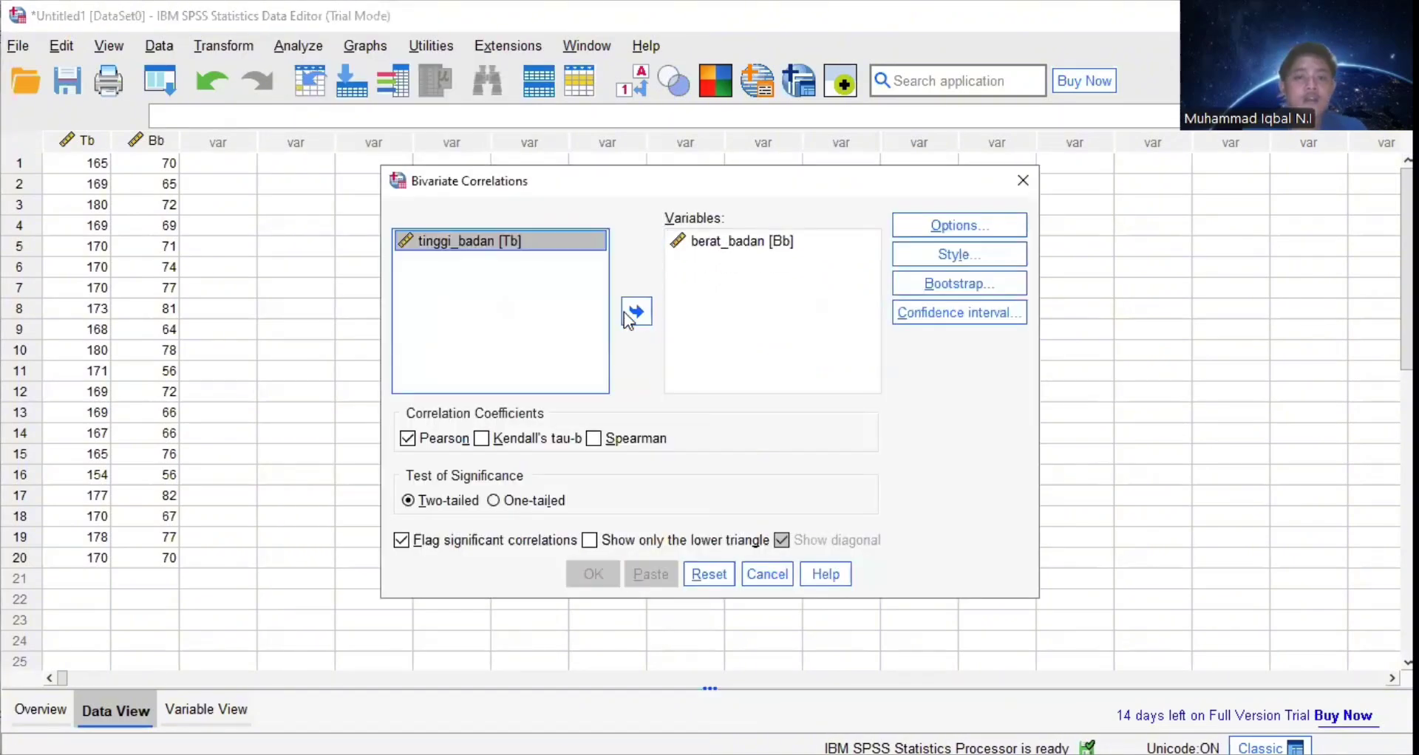
pyautogui.click(706, 249)
pyautogui.click(637, 312)
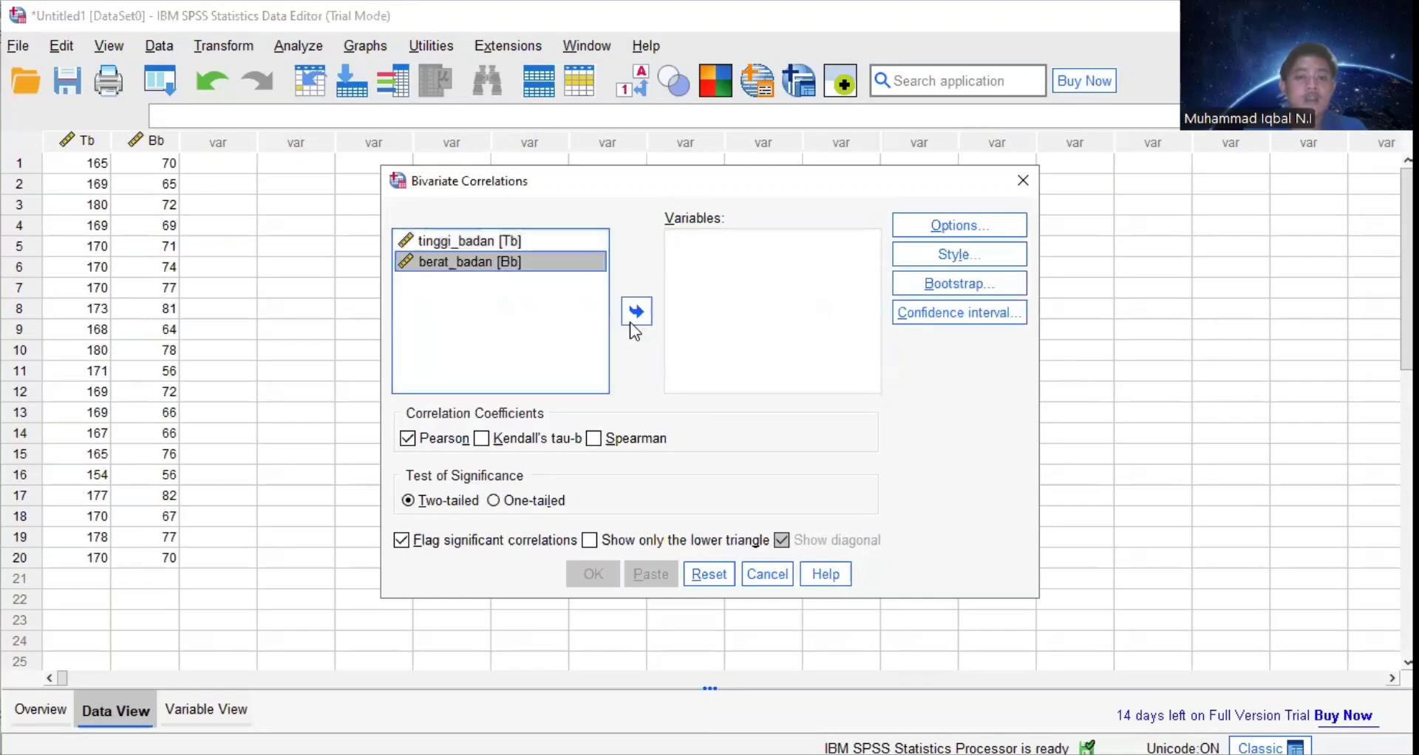
# Run a two-tailed Pearson correlation between tinggi_badan and berat_badan, and return to the data editor.
pyautogui.click(584, 243)
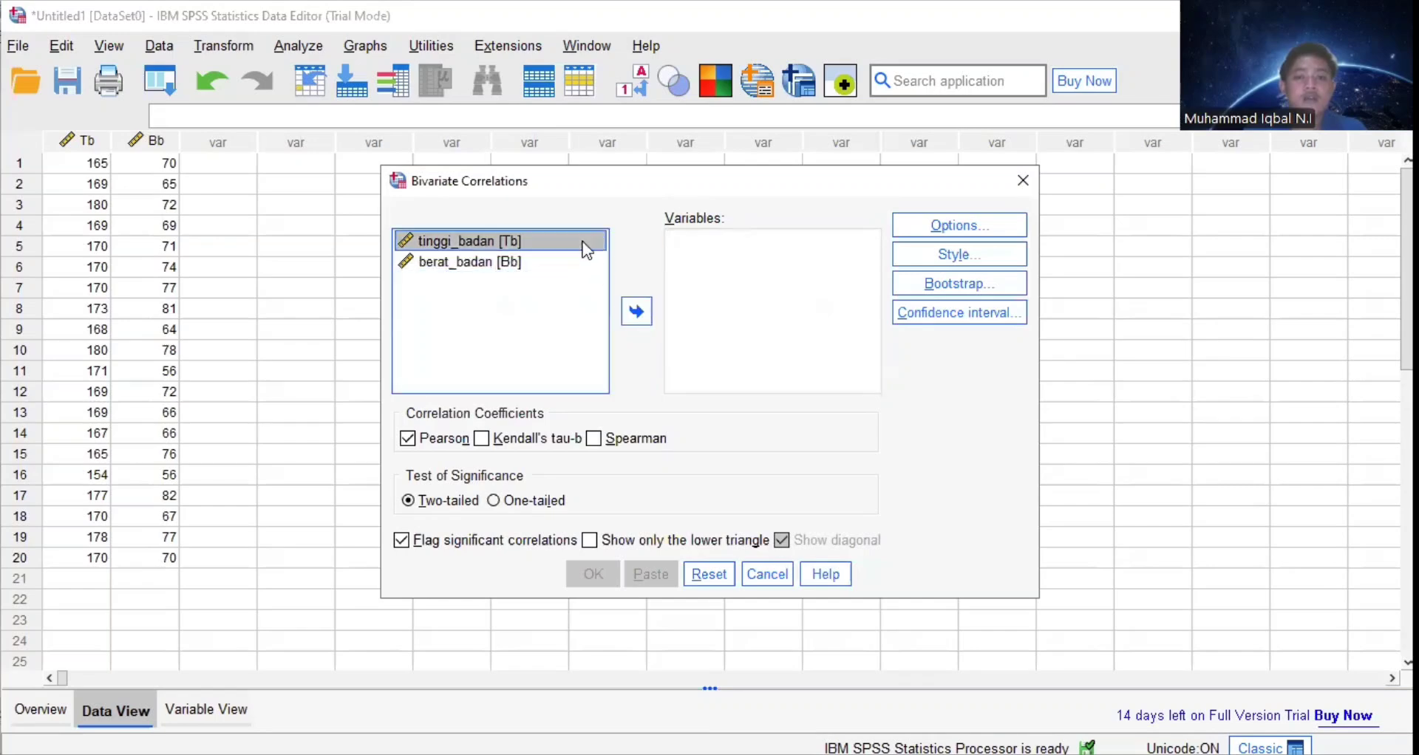
pyautogui.click(637, 312)
pyautogui.click(500, 244)
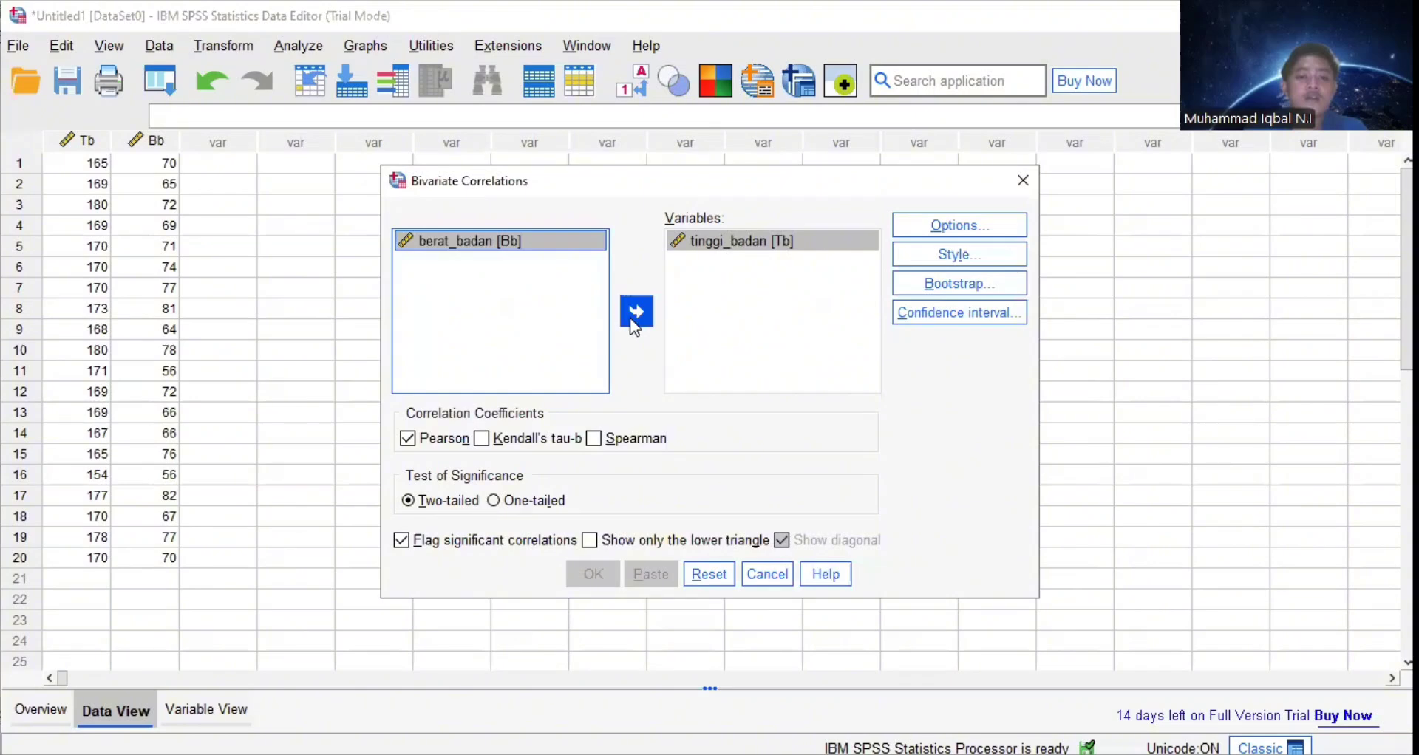
pyautogui.click(634, 314)
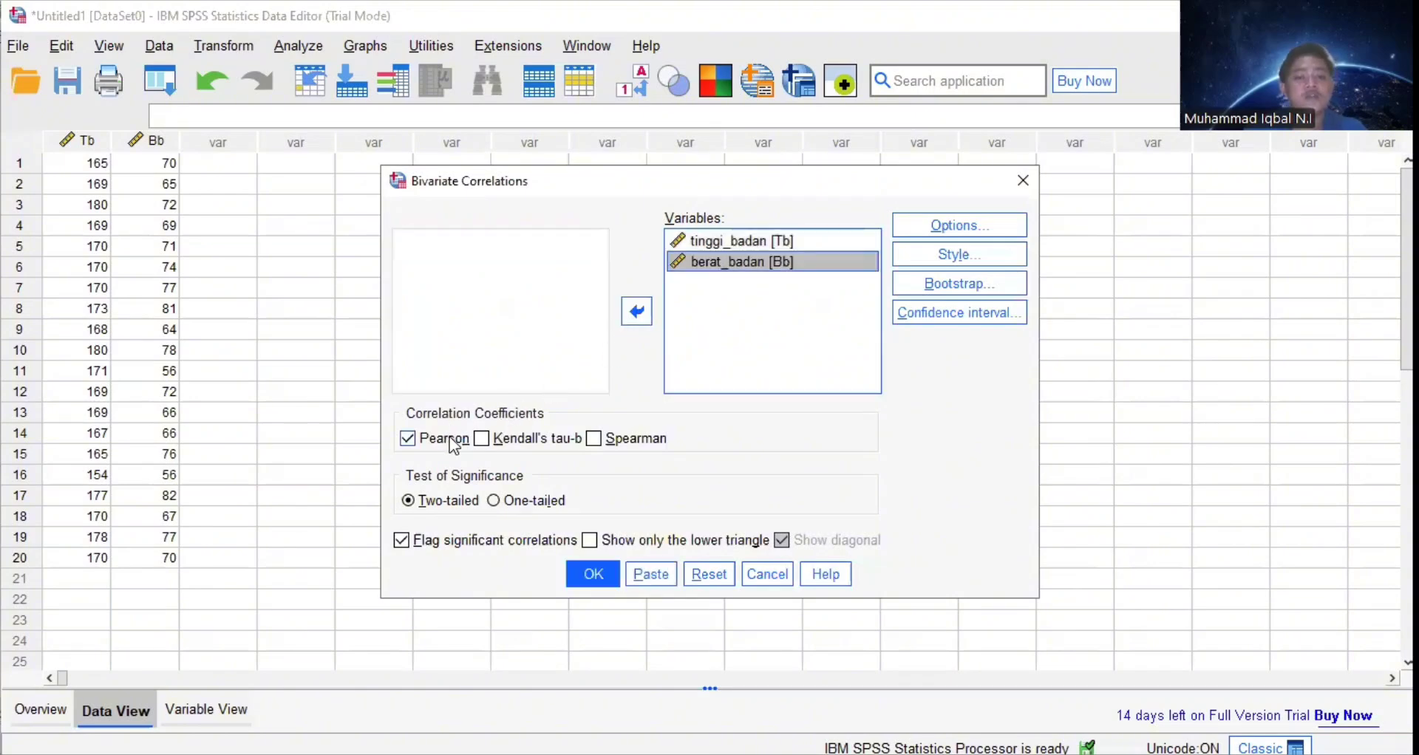
pyautogui.click(581, 577)
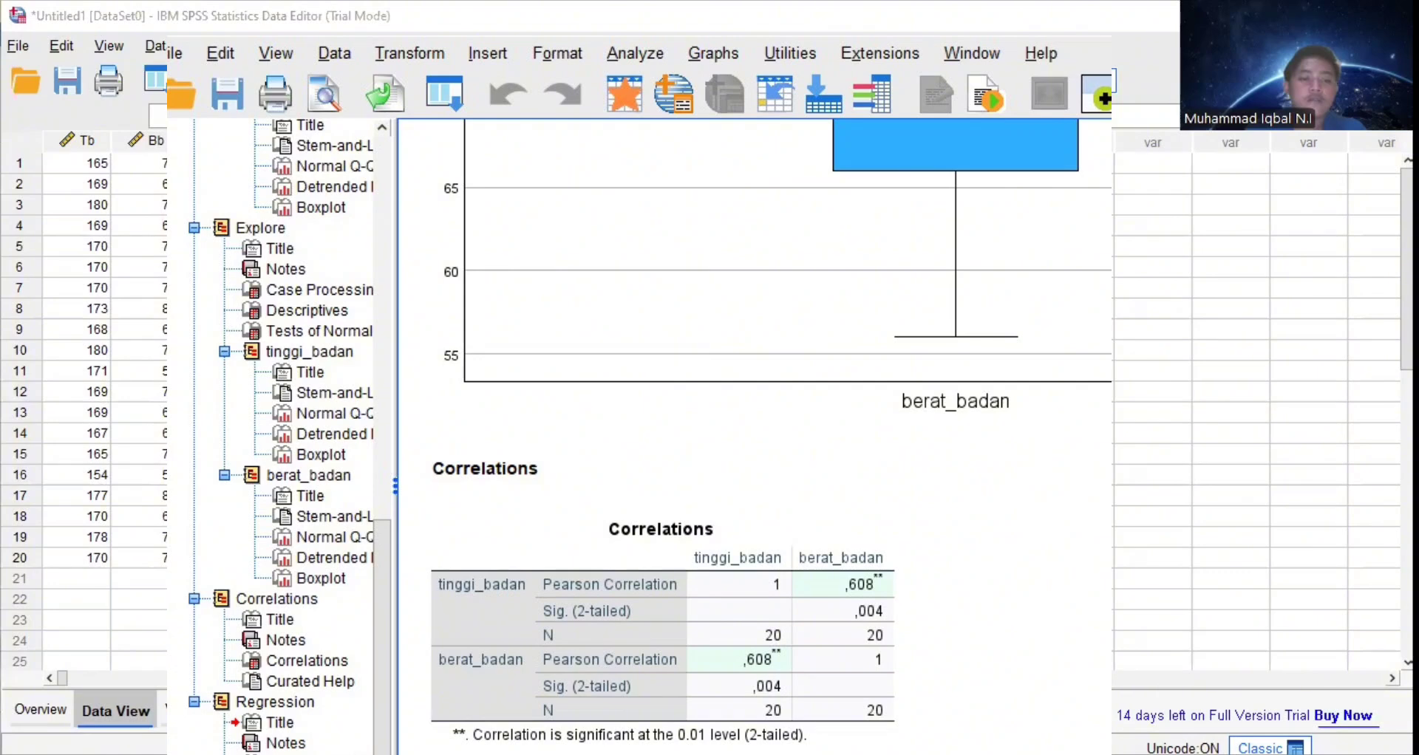
pyautogui.hotkey('alt', 'Tab')
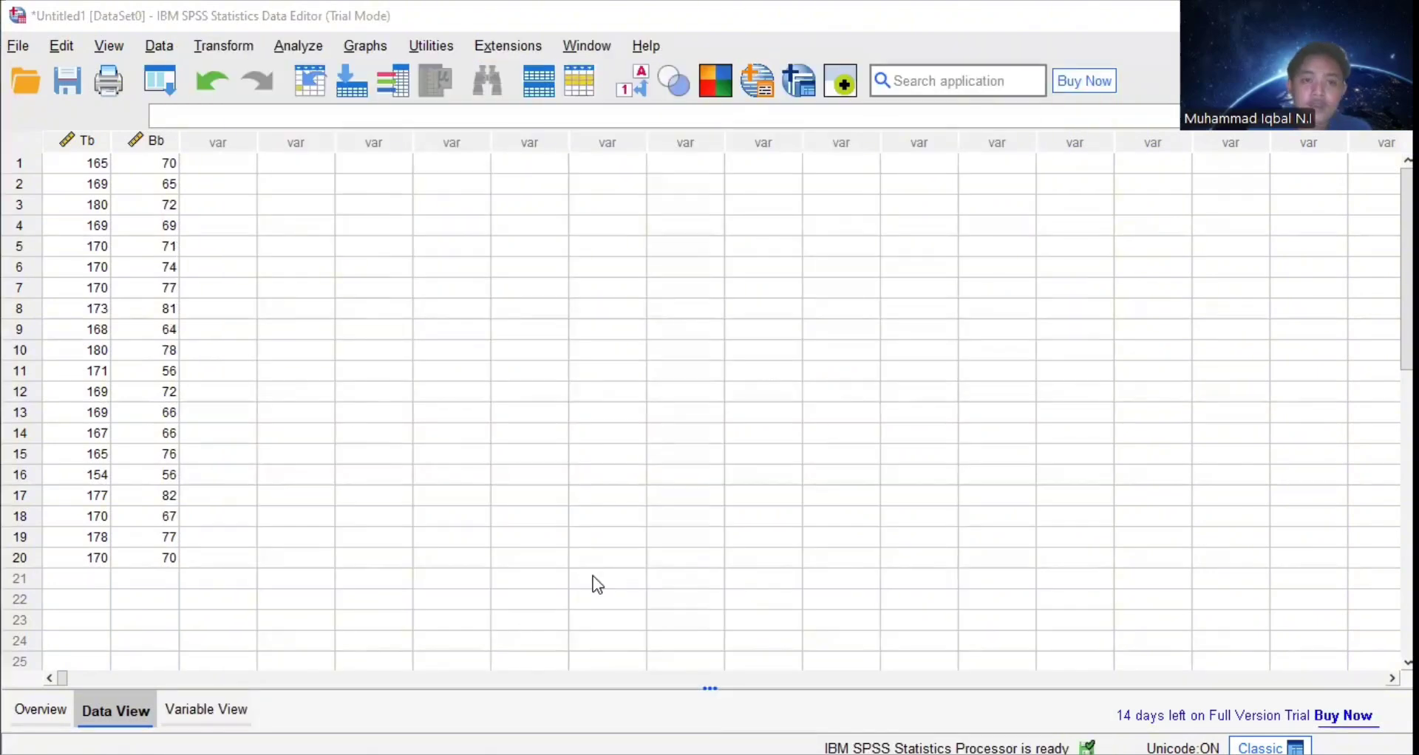
# Run a linear regression with tinggi_badan as dependent and berat_badan as independent using the Enter method, and return to the data editor.
pyautogui.click(281, 49)
pyautogui.moveTo(436, 341)
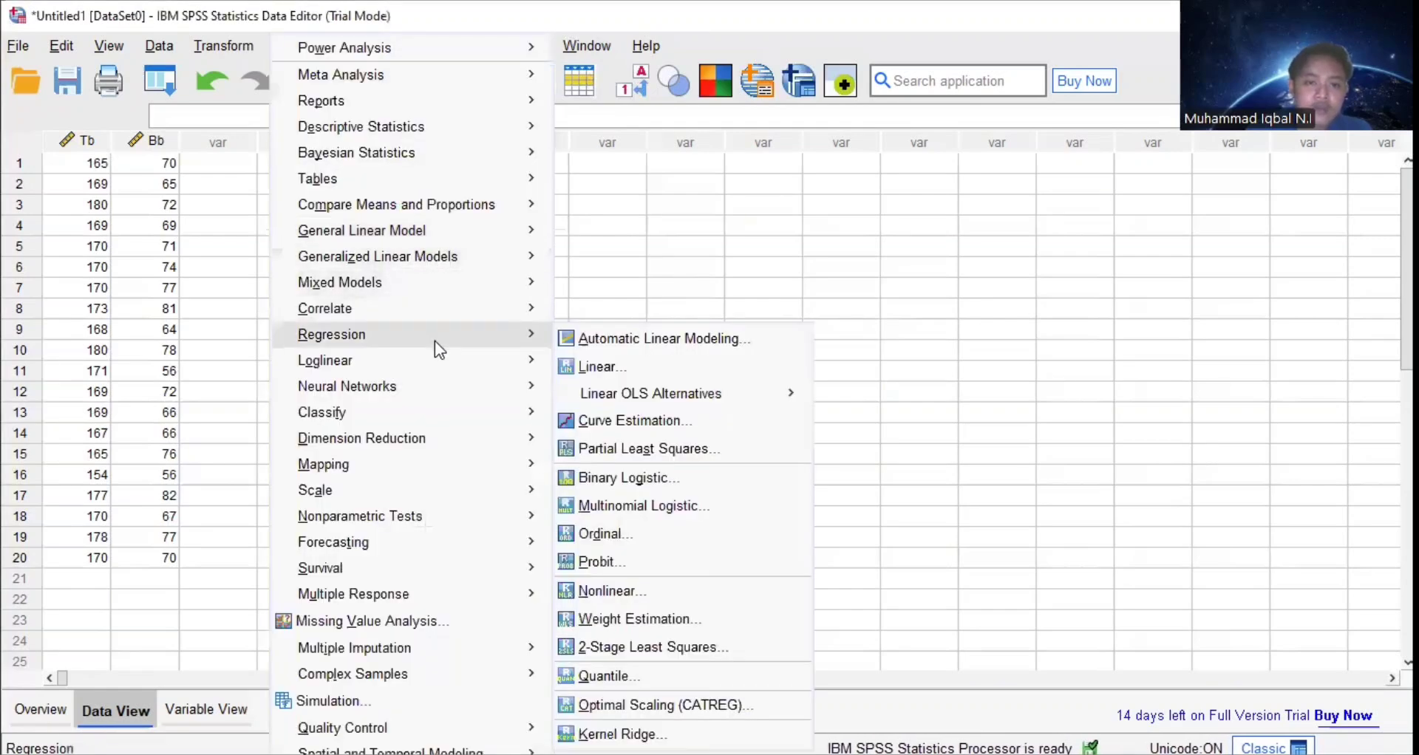
pyautogui.click(620, 367)
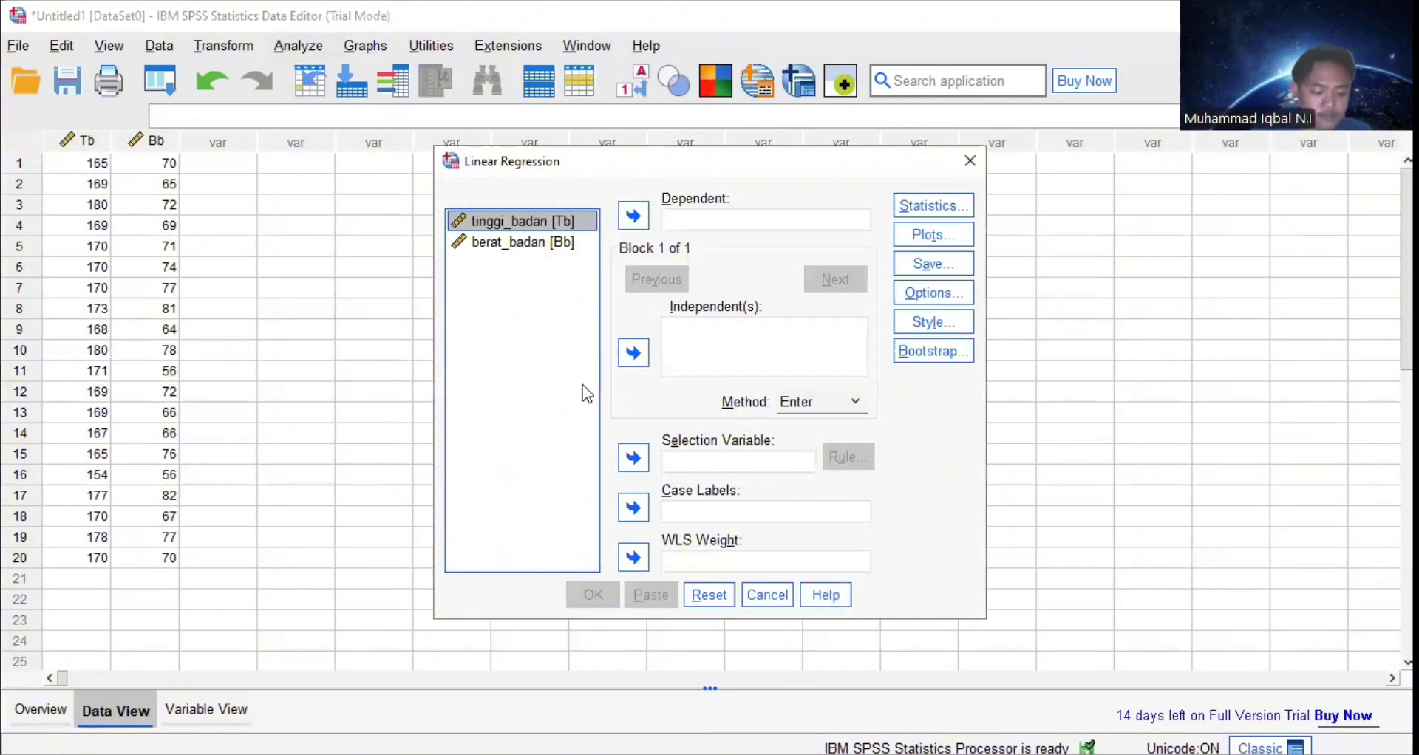
pyautogui.click(634, 216)
pyautogui.click(555, 221)
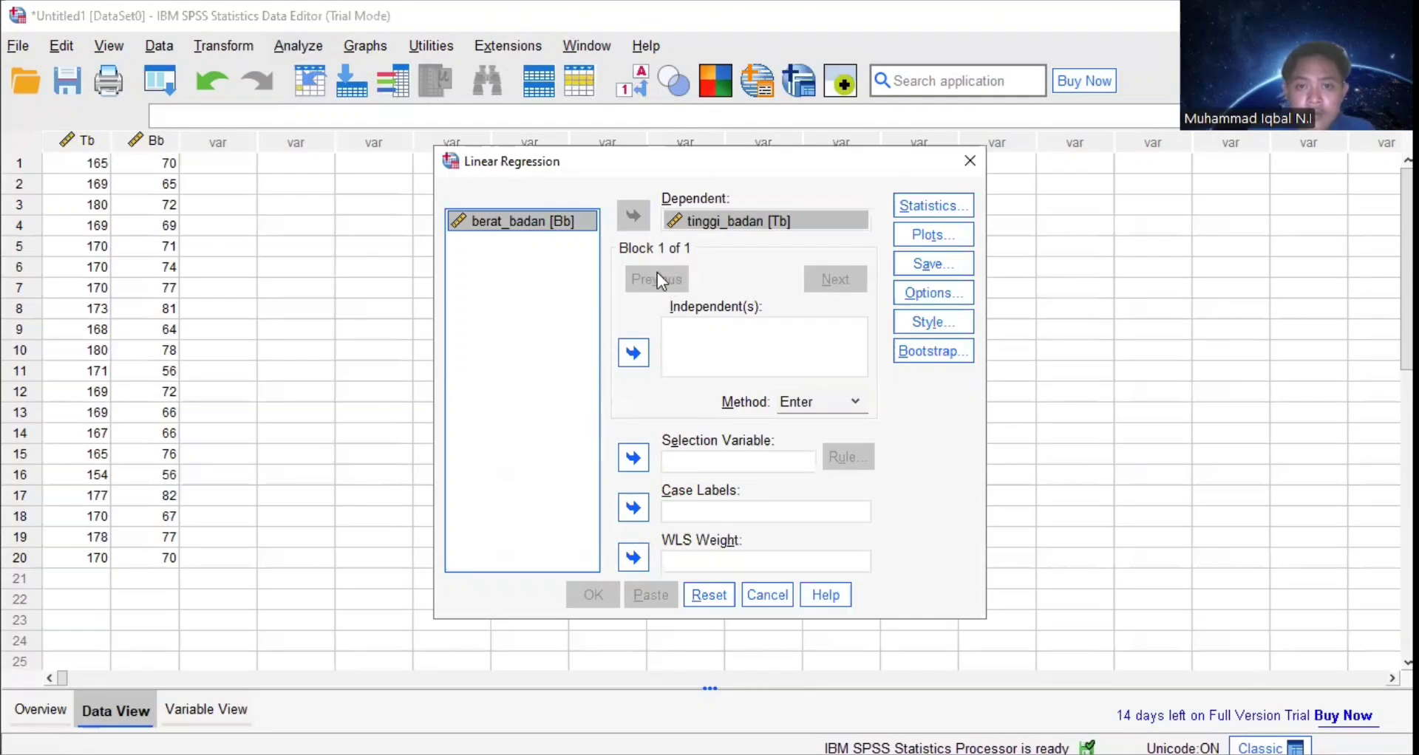
pyautogui.click(647, 354)
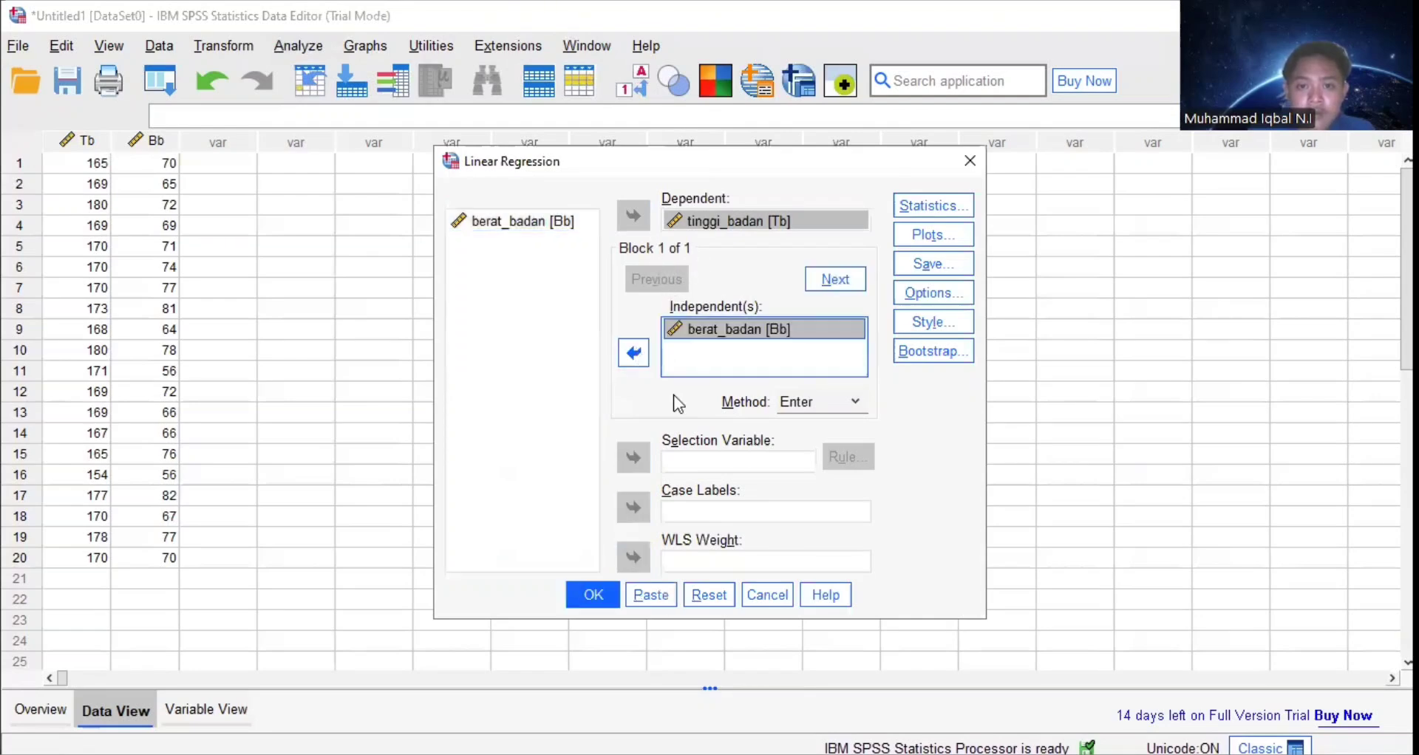
pyautogui.click(603, 605)
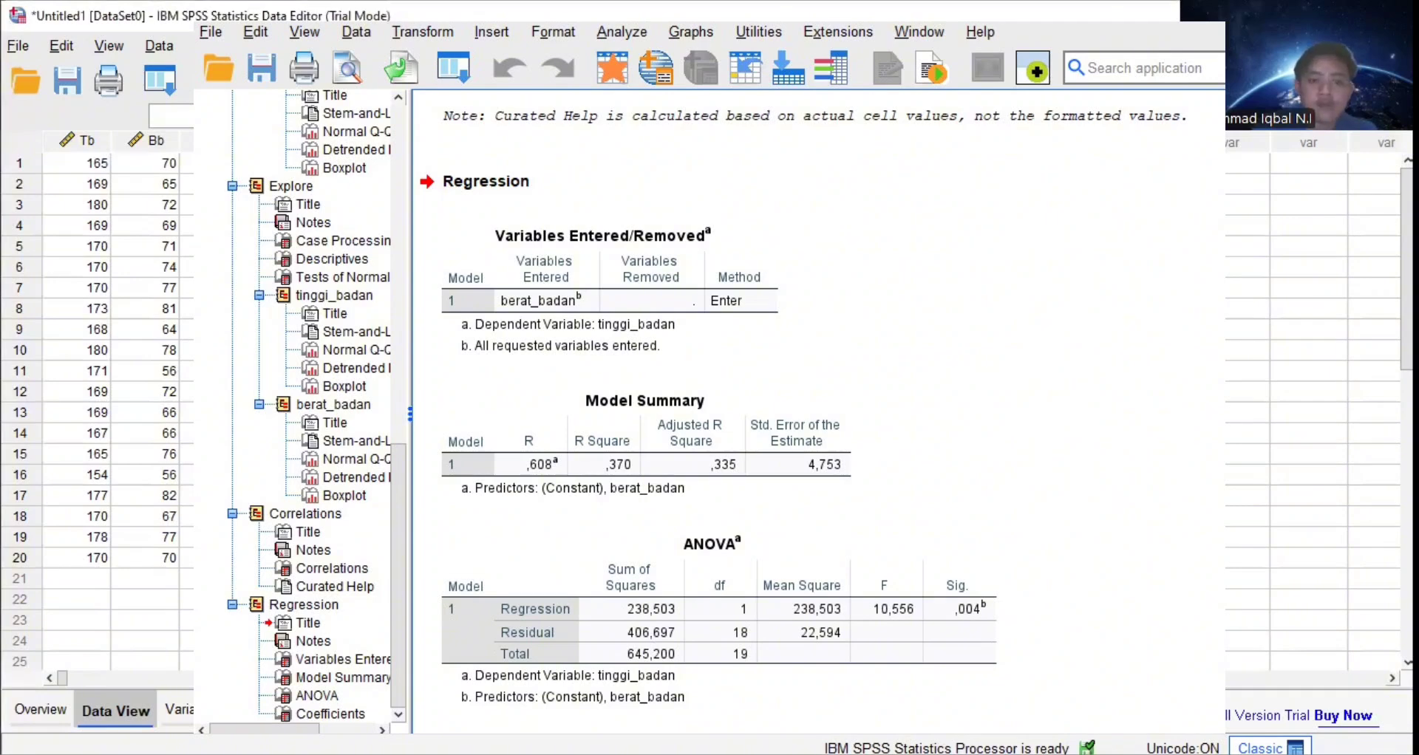
pyautogui.hotkey('alt', 'Tab')
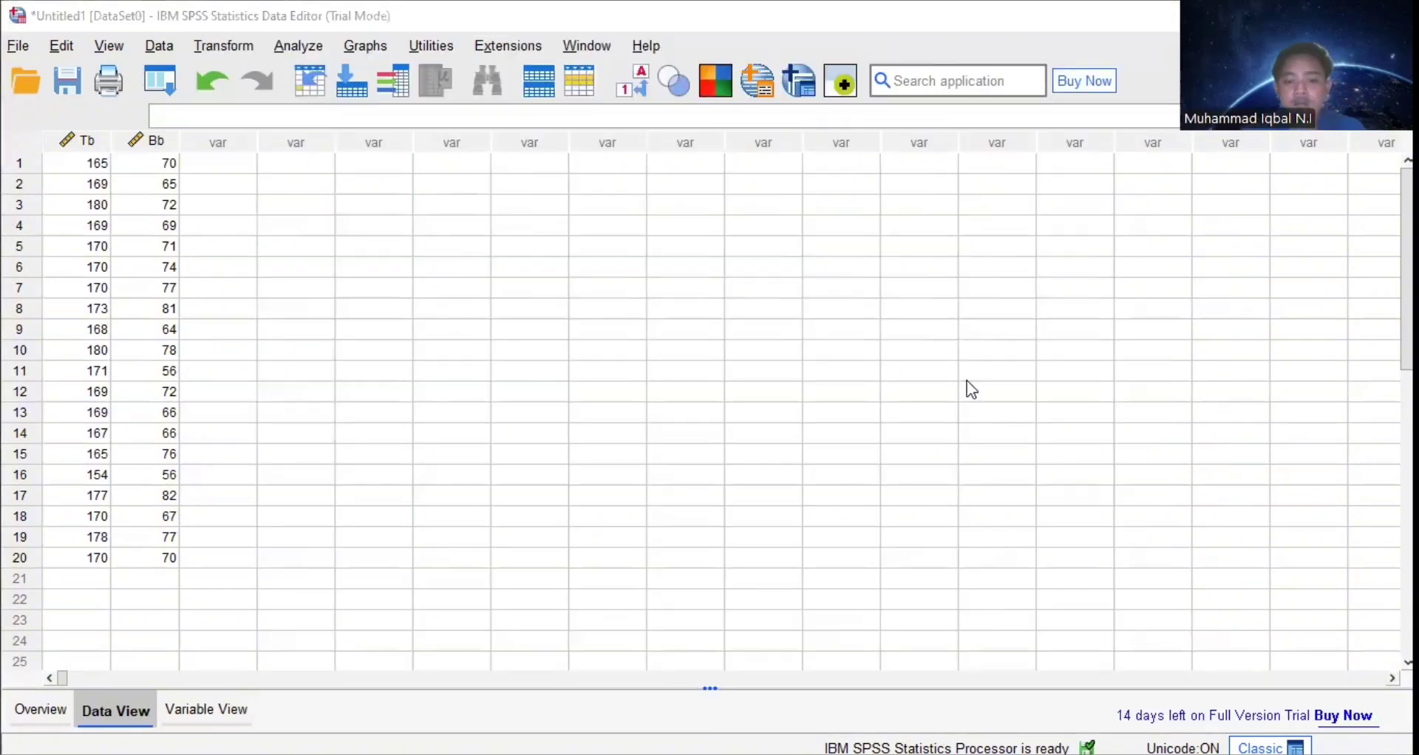
# Switch to the PDF report in WPS Office and review the Test of Normality table, its hypotheses and conclusion on page 50.
pyautogui.hotkey('alt', 'Tab')
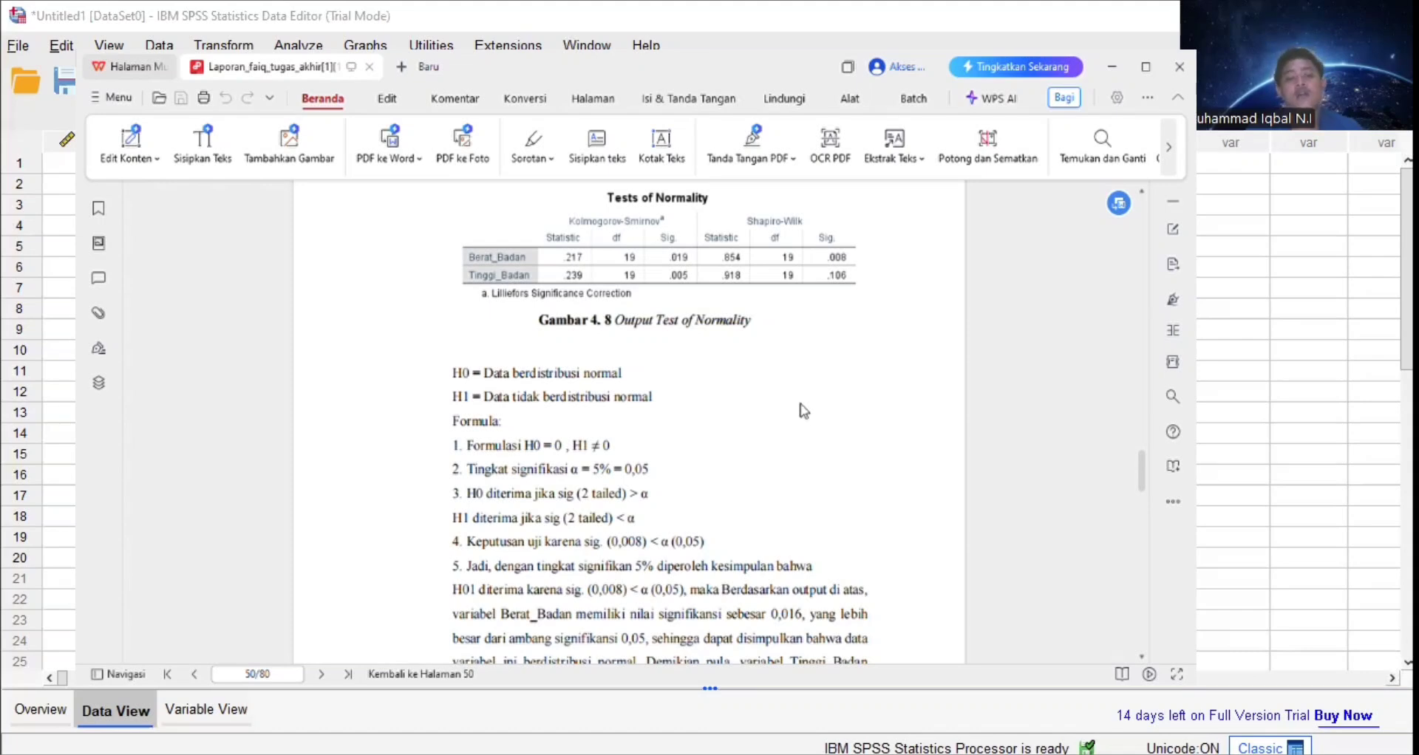
pyautogui.scroll(-1, 804, 412)
pyautogui.scroll(-1, 804, 412)
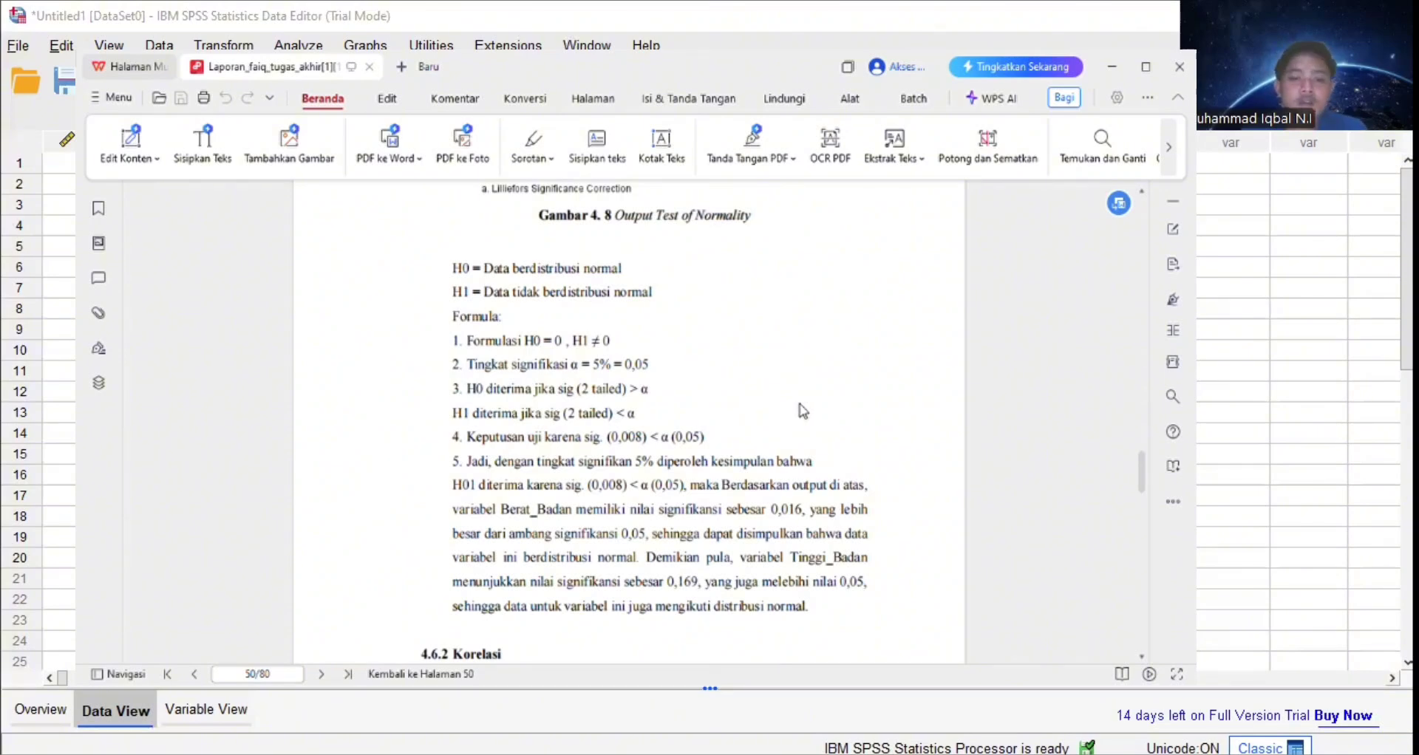
pyautogui.scroll(1, 804, 411)
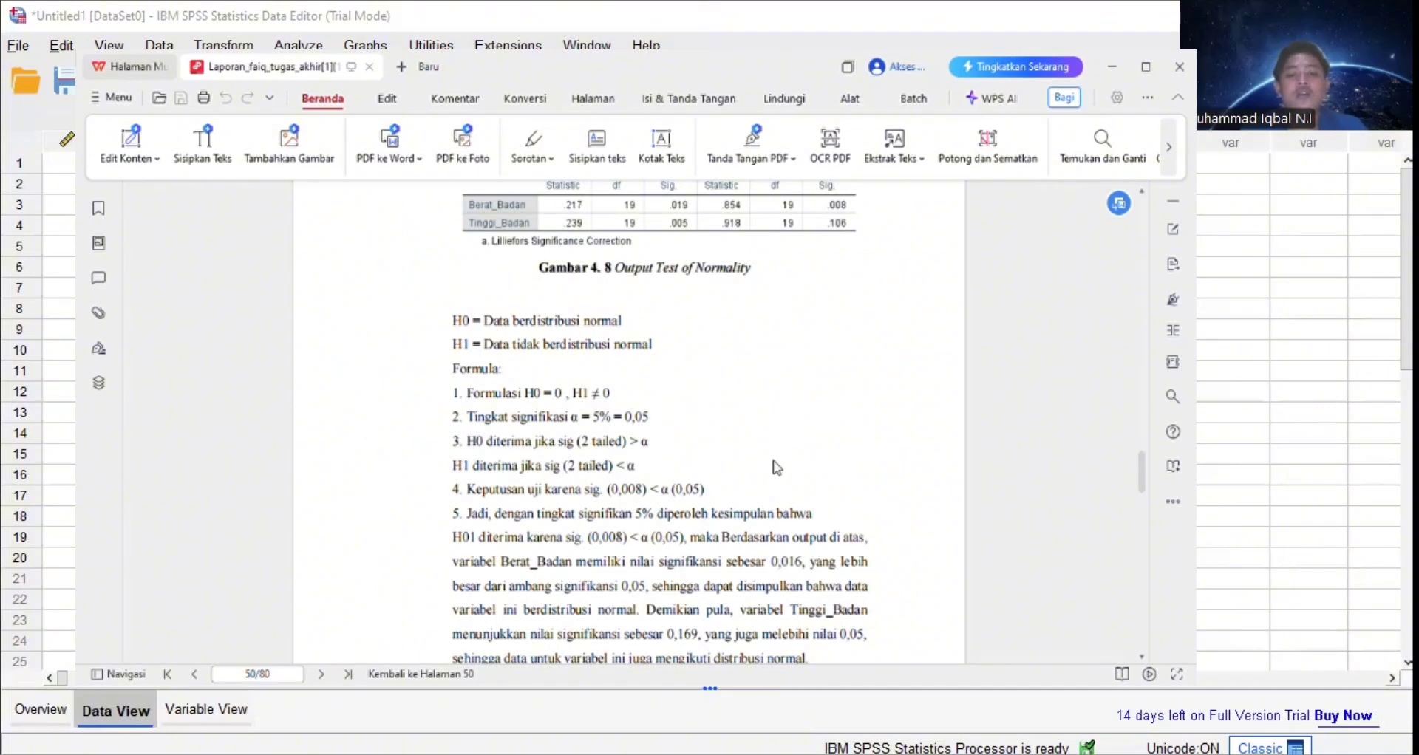
pyautogui.scroll(-1, 778, 474)
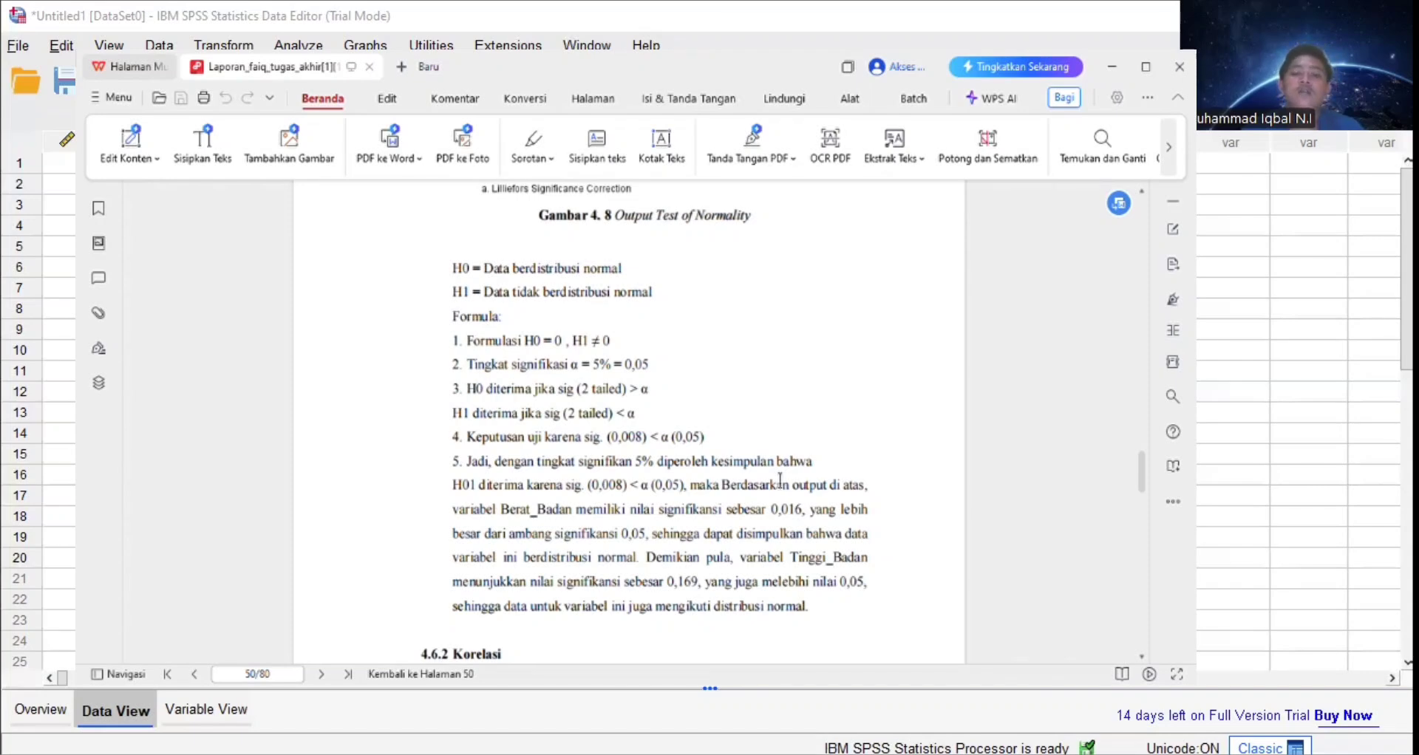
# Review section 4.6.2 Korelasi in the report, covering the Correlations table, its hypotheses, test decision and the Pearson coefficient interpretation table.
pyautogui.scroll(-4, 798, 536)
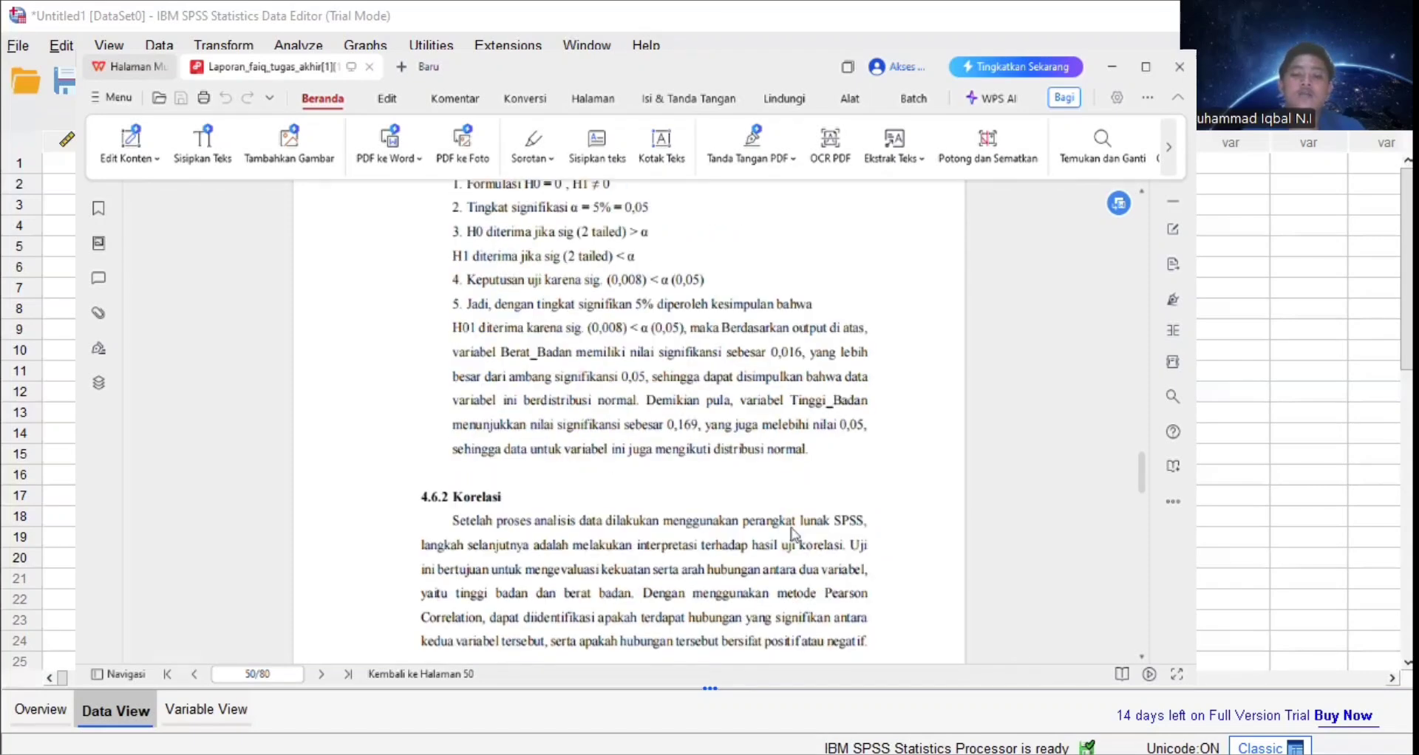
pyautogui.scroll(-4, 799, 538)
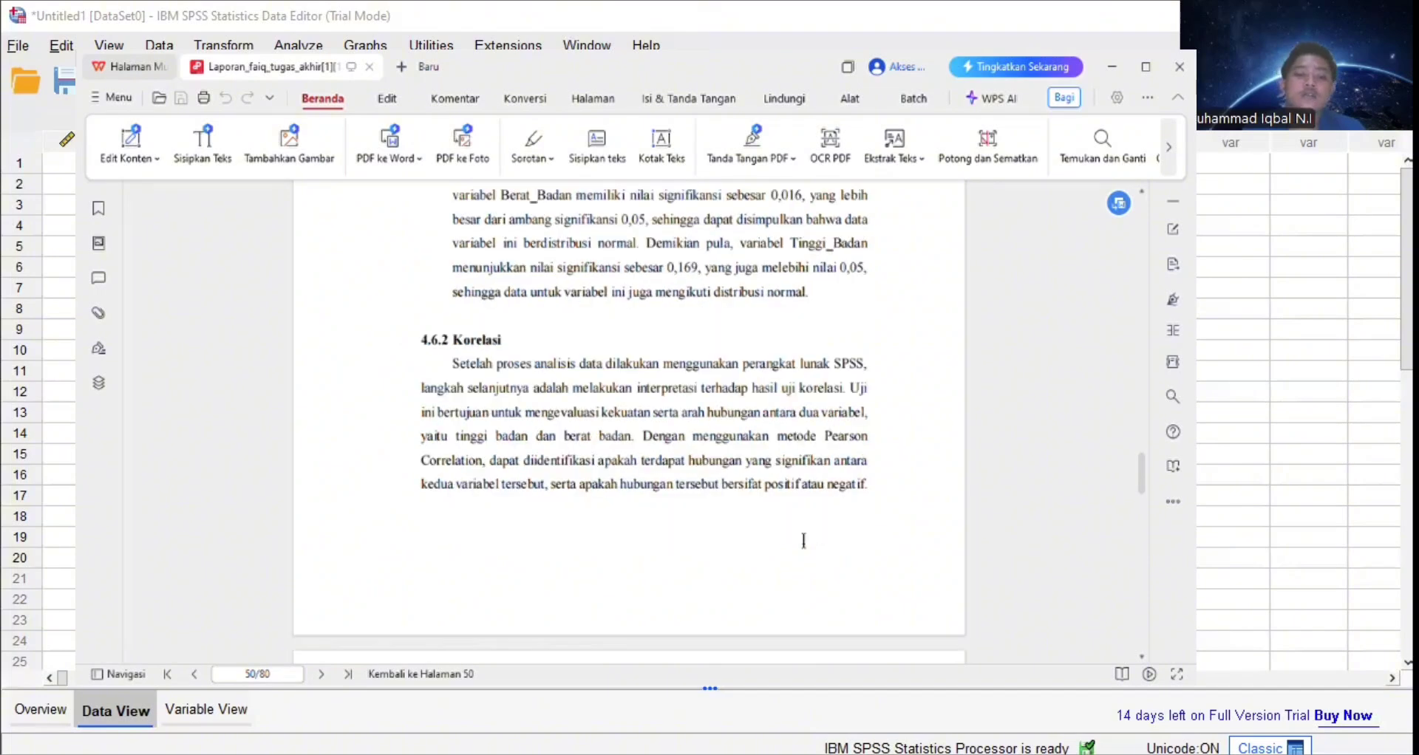
pyautogui.scroll(-1, 803, 540)
pyautogui.scroll(-2, 792, 547)
pyautogui.scroll(1, 792, 552)
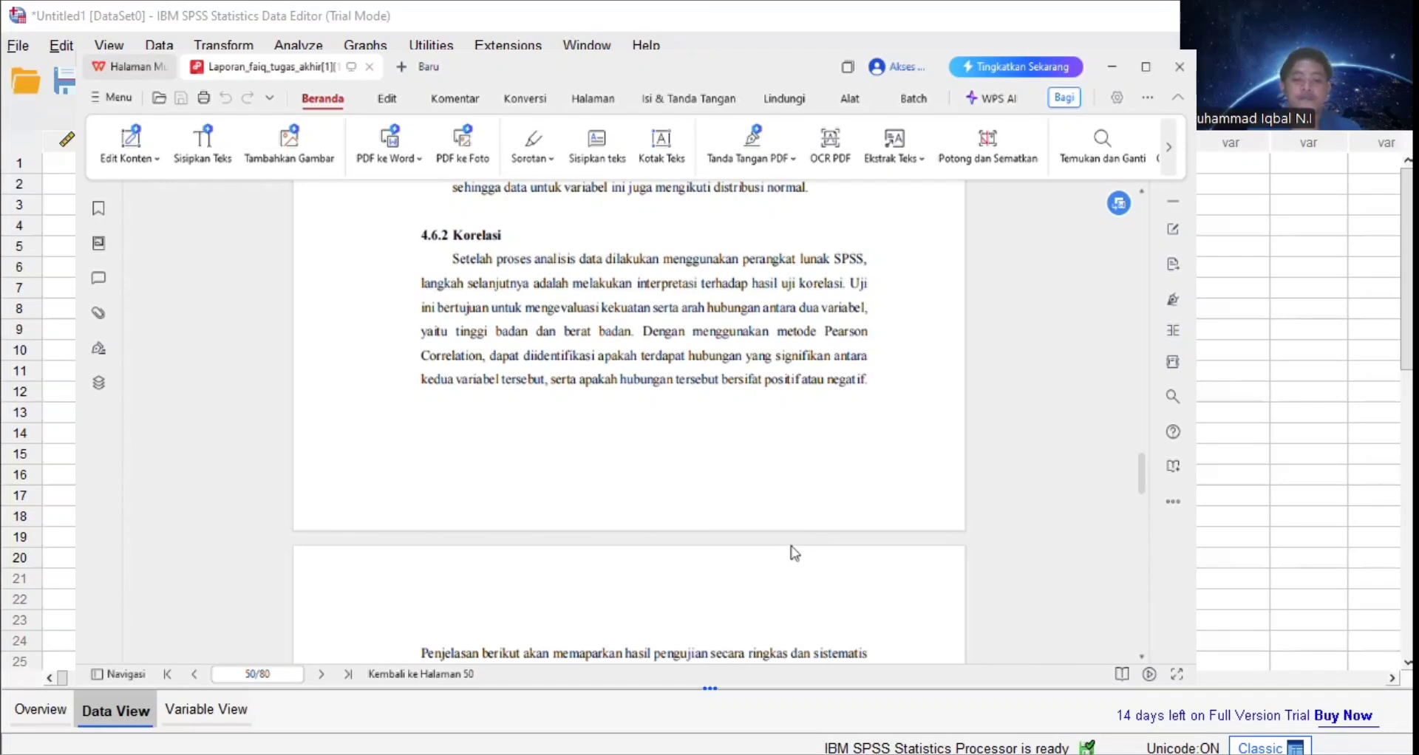
pyautogui.scroll(-5, 719, 522)
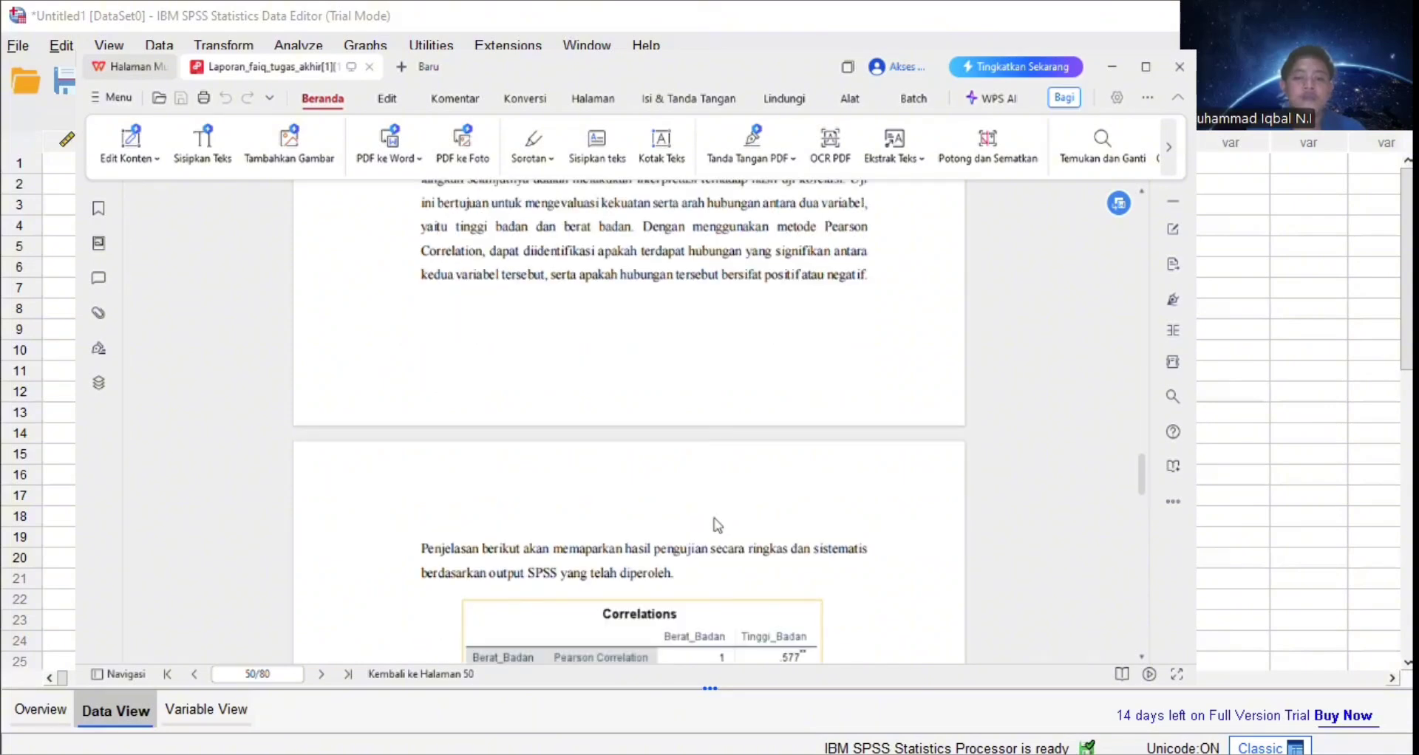
pyautogui.scroll(-4, 718, 522)
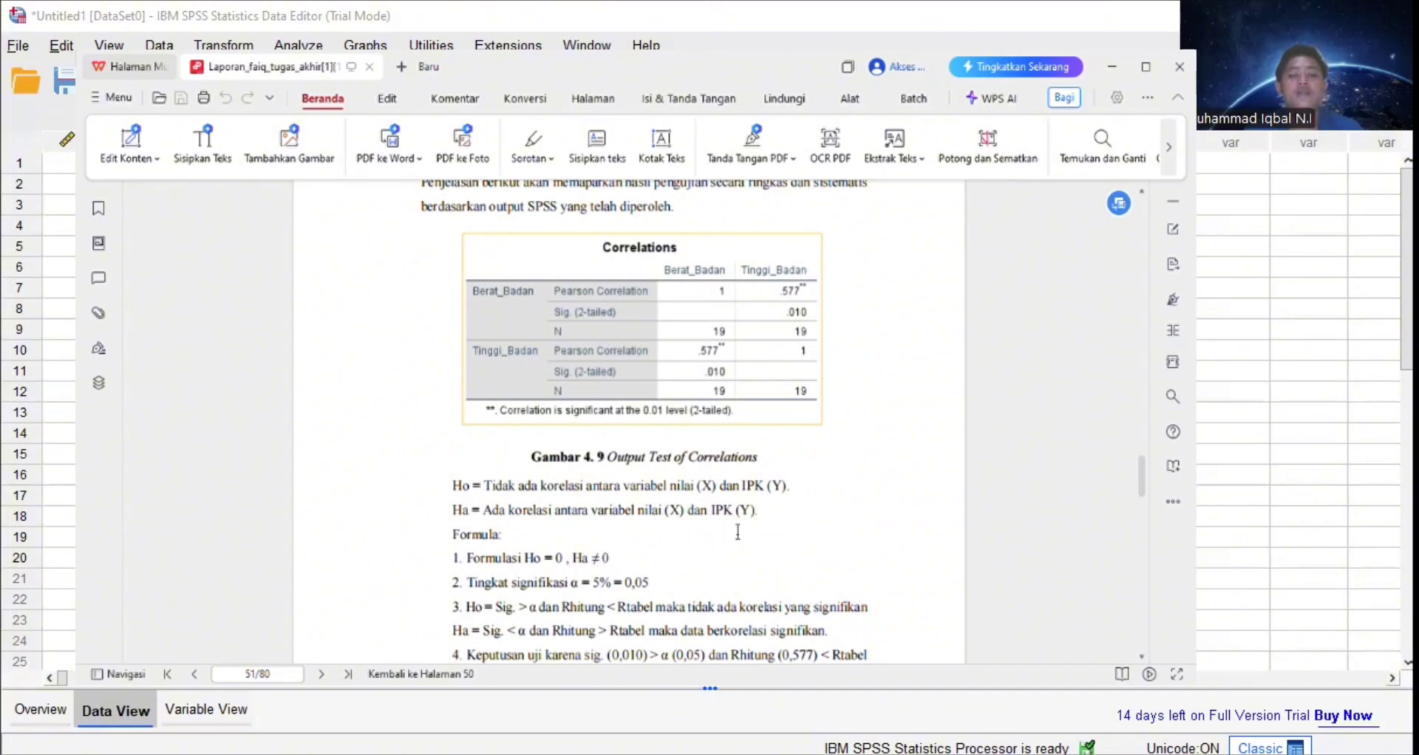
pyautogui.scroll(-1, 738, 531)
pyautogui.scroll(-2, 738, 531)
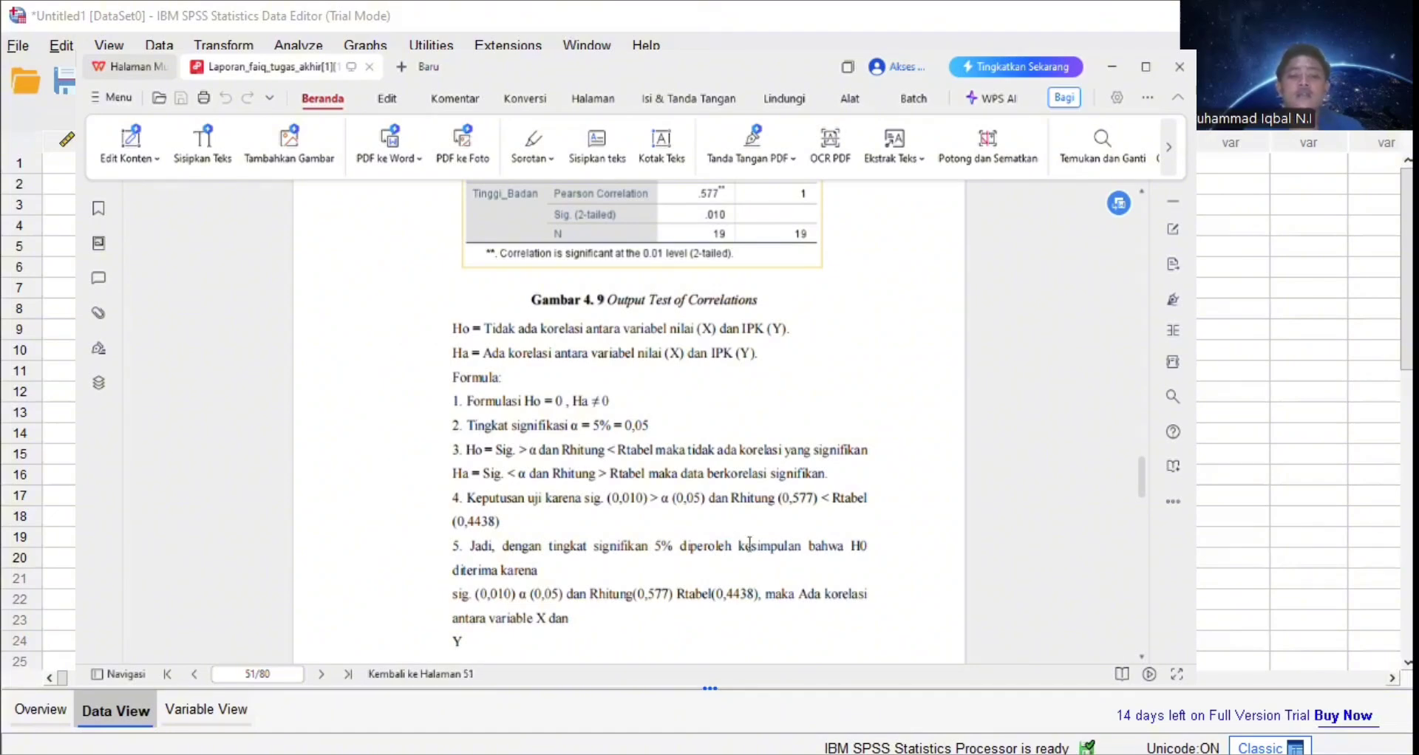
pyautogui.scroll(-7, 737, 531)
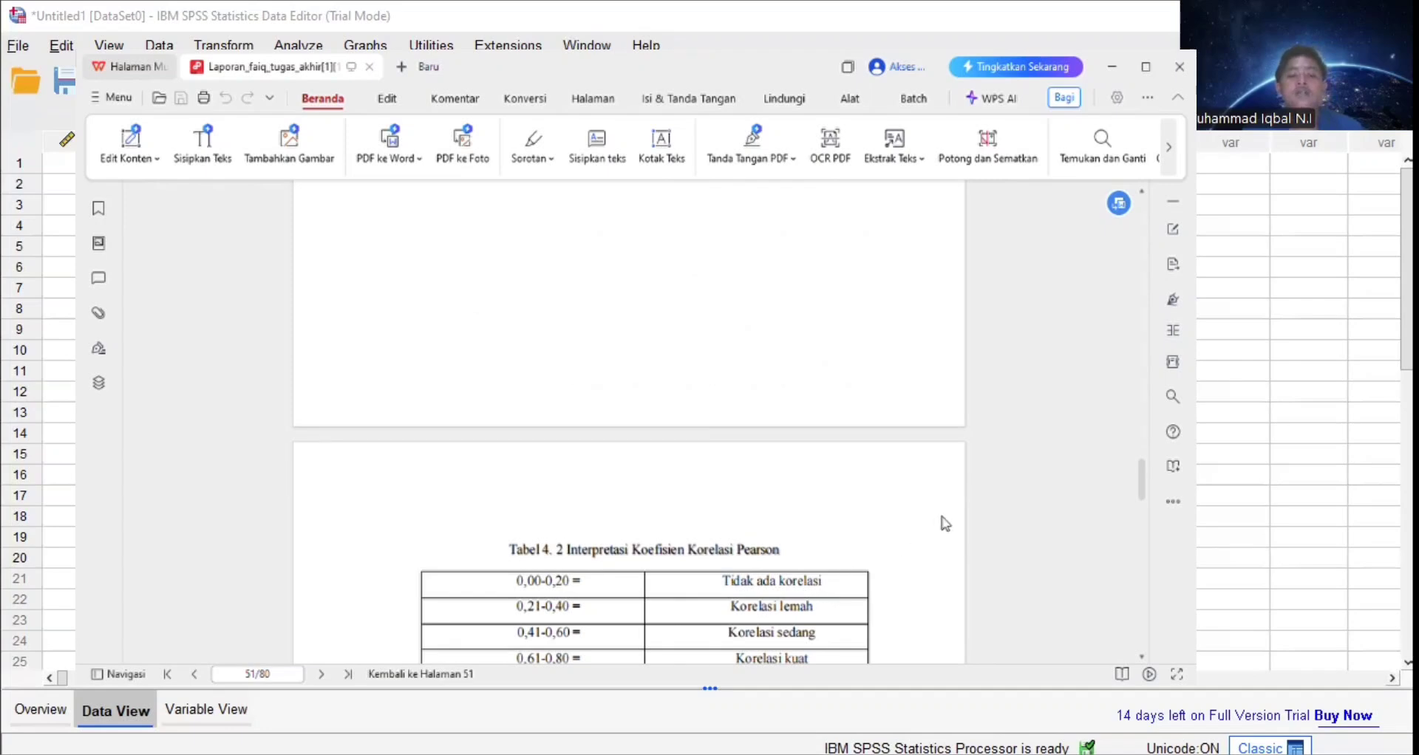
# Review section 4.6.3 Regresi and its Model Summary table on page 52, and switch back to the SPSS data editor.
pyautogui.scroll(-6, 943, 524)
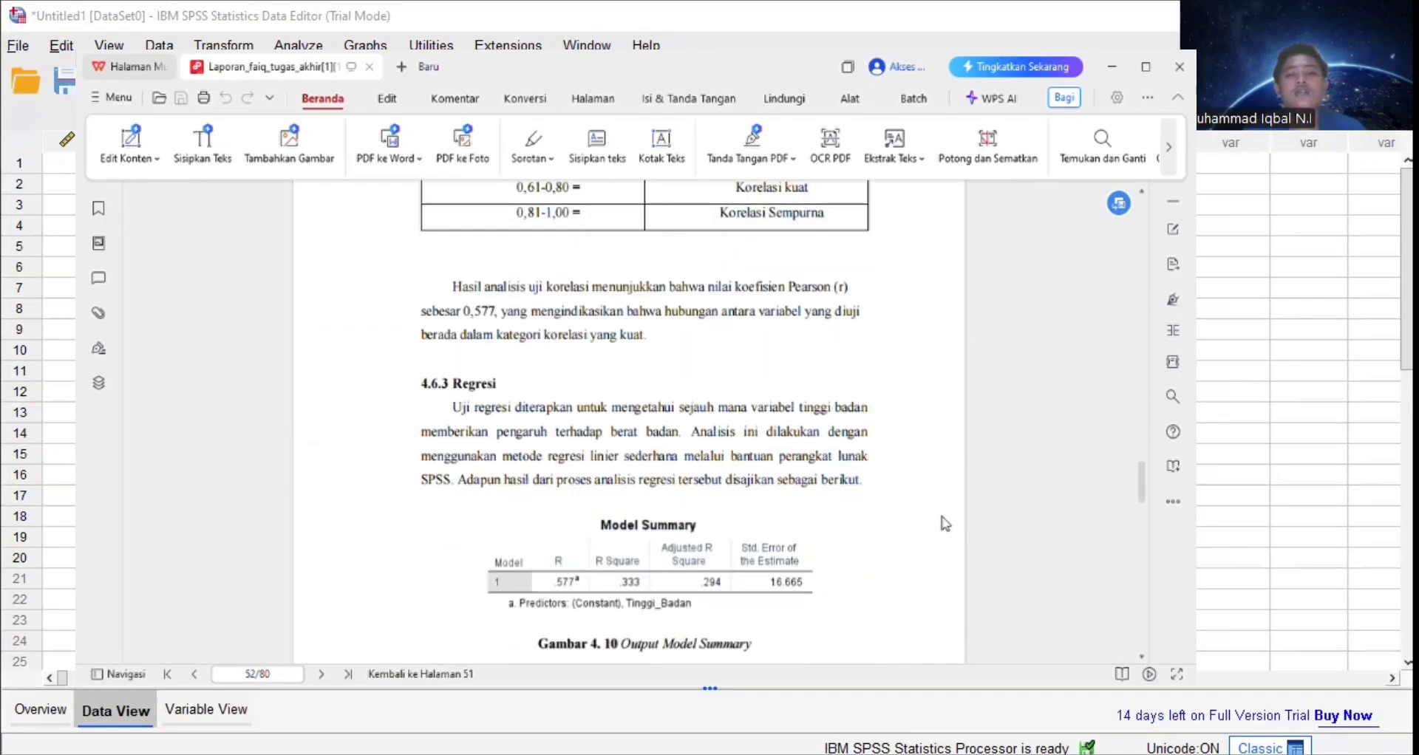
pyautogui.scroll(-3, 945, 523)
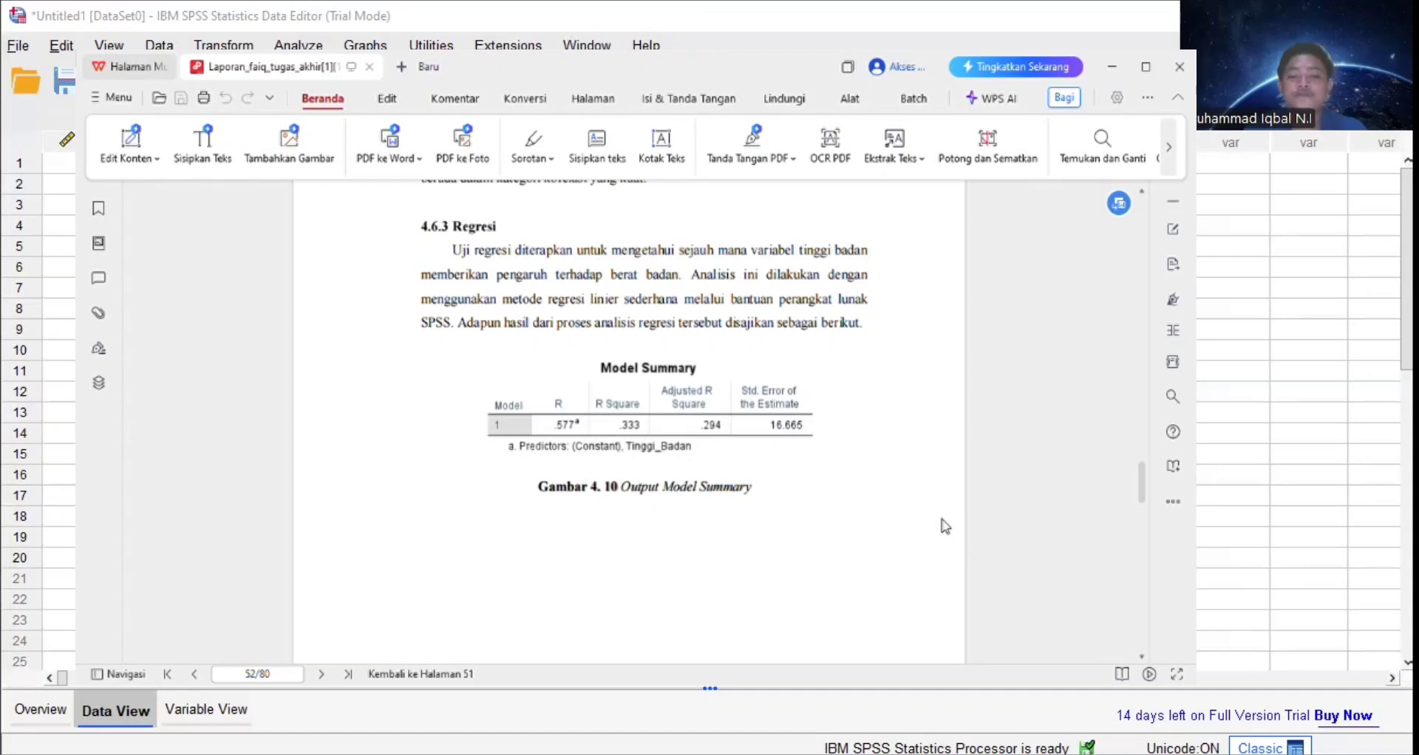
pyautogui.scroll(-1, 945, 527)
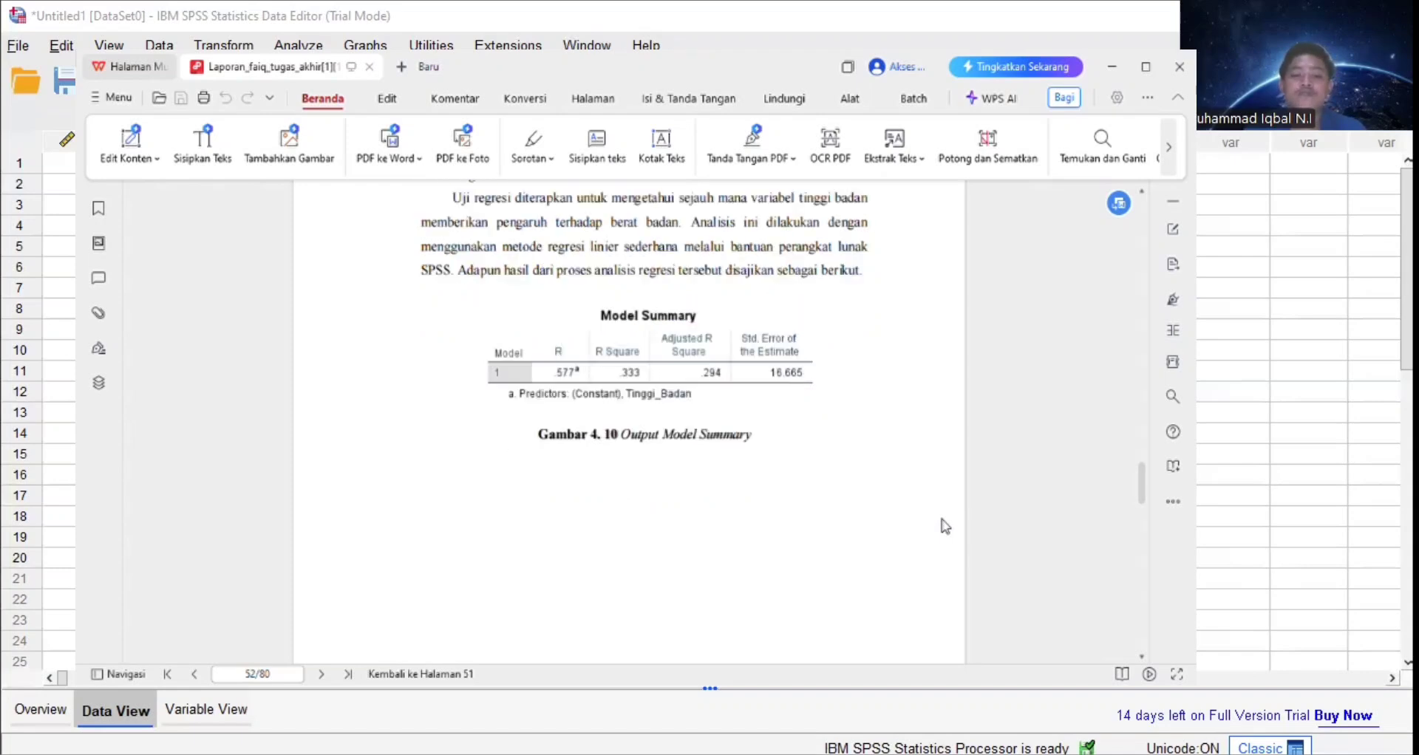
pyautogui.scroll(-4, 946, 527)
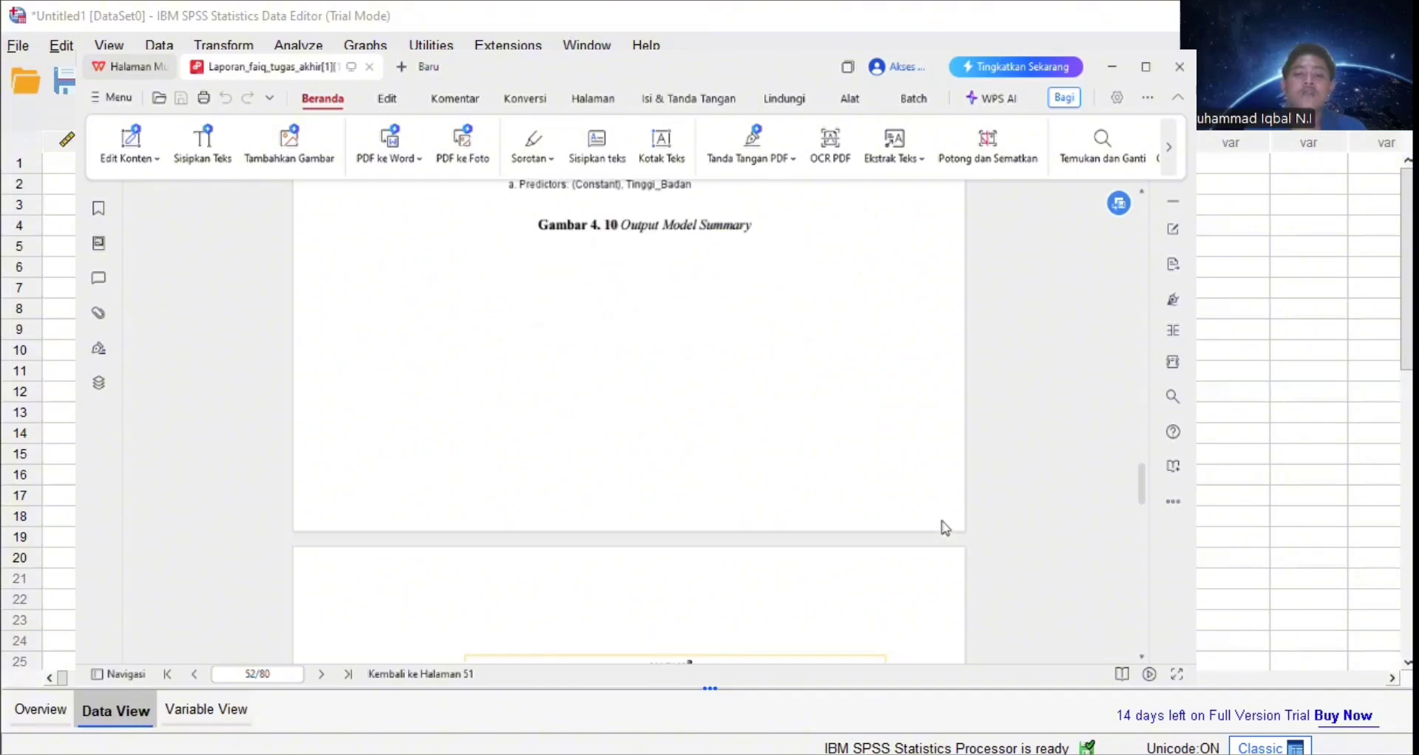
pyautogui.scroll(-1, 946, 530)
pyautogui.hotkey('alt', 'Tab')
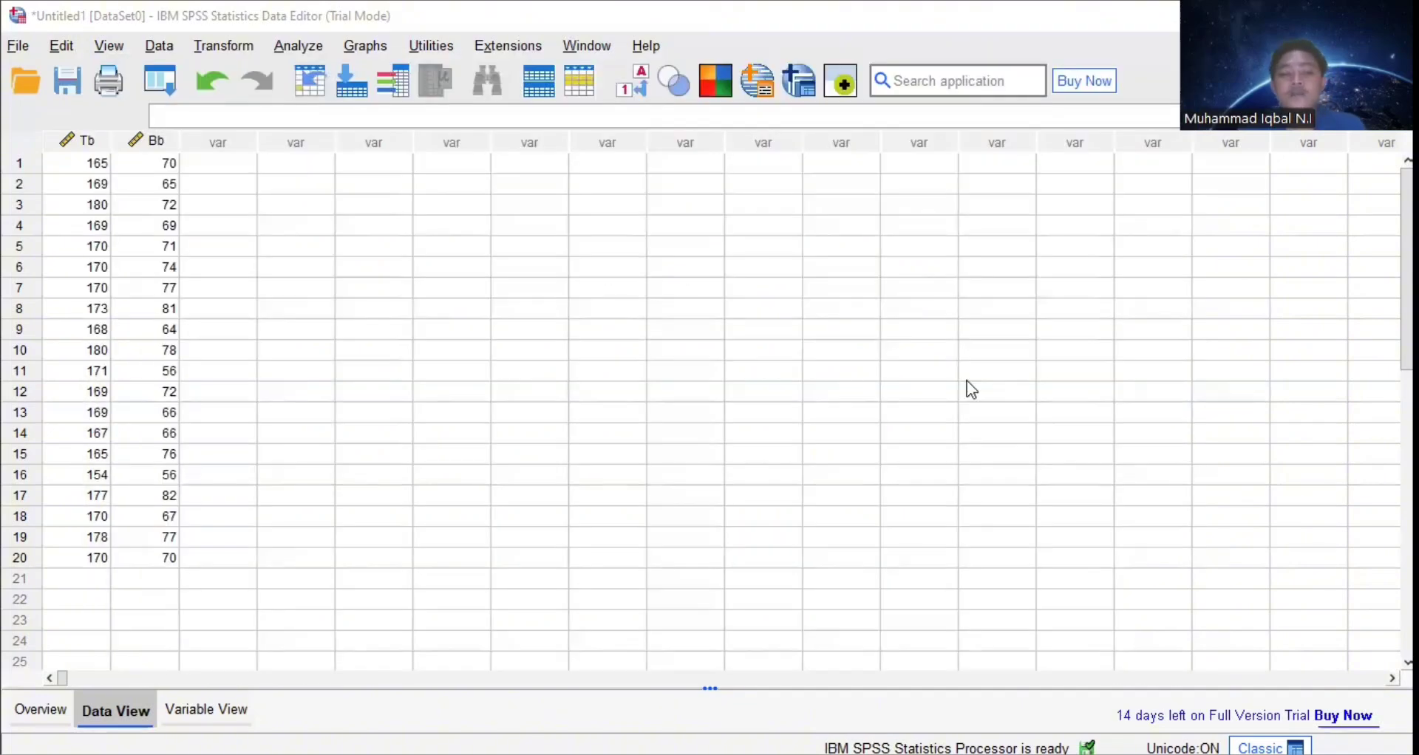